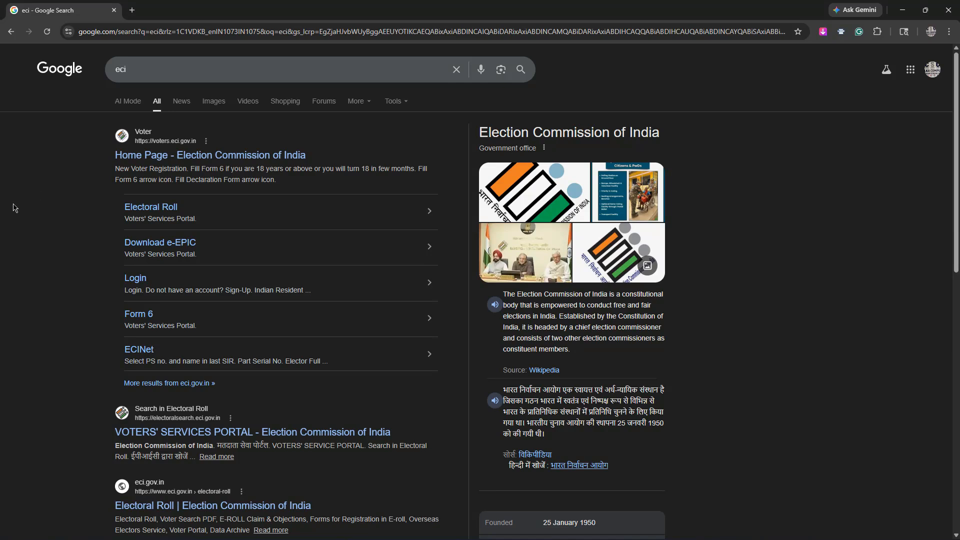
- Open the Voters' Service Portal home page from the search results, view its Sign-Up form and return to the home page
click(163, 158)
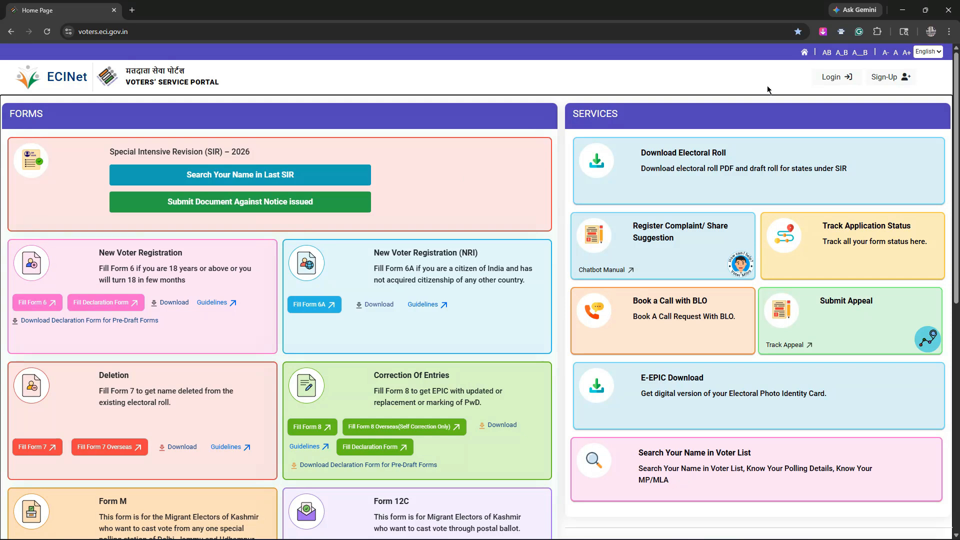
click(884, 78)
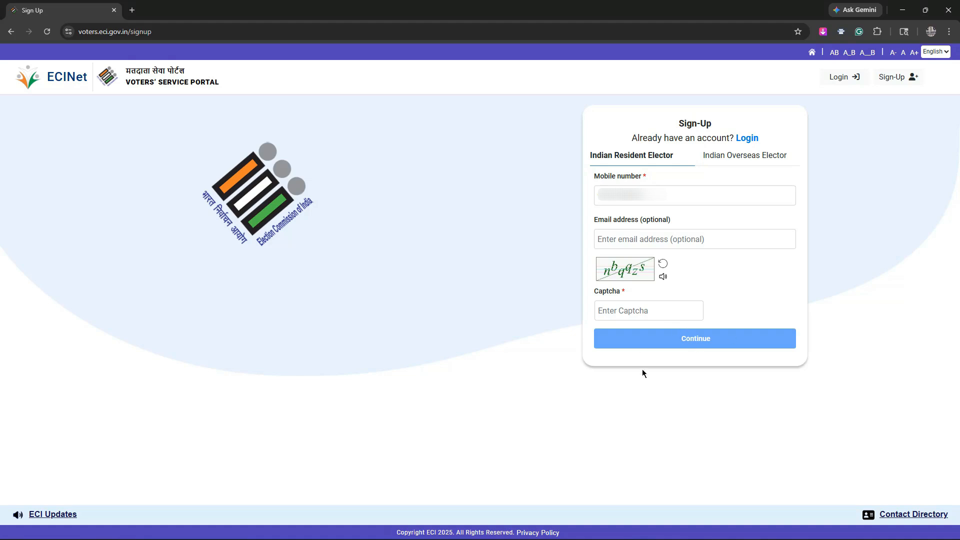
key(alt+Left)
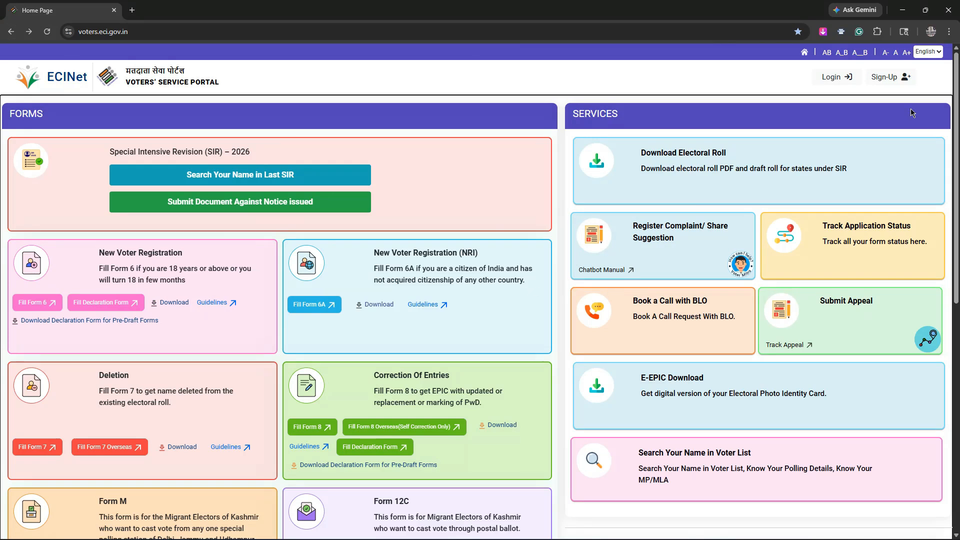
- Log in to the portal as an Indian Resident Elector using the registered login ID, captcha and OTP
click(836, 81)
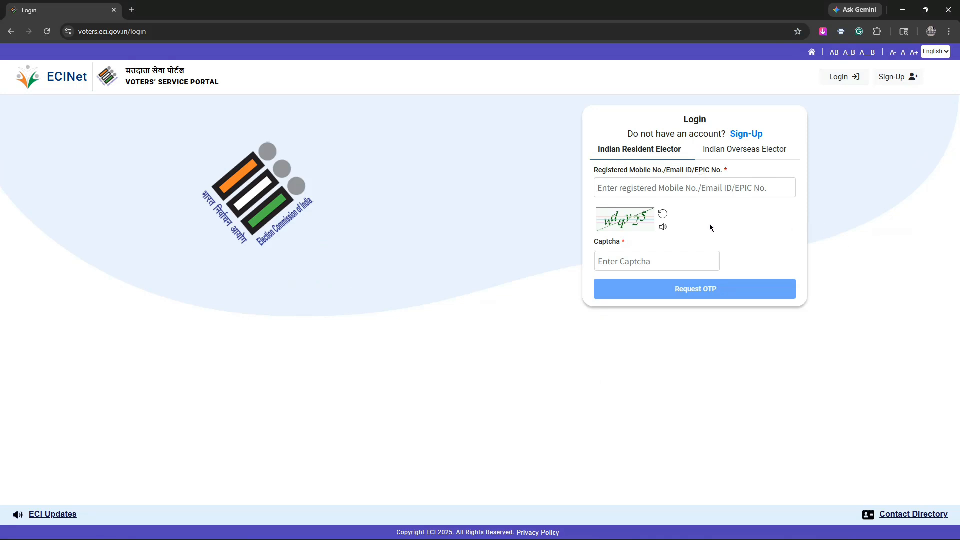
click(662, 189)
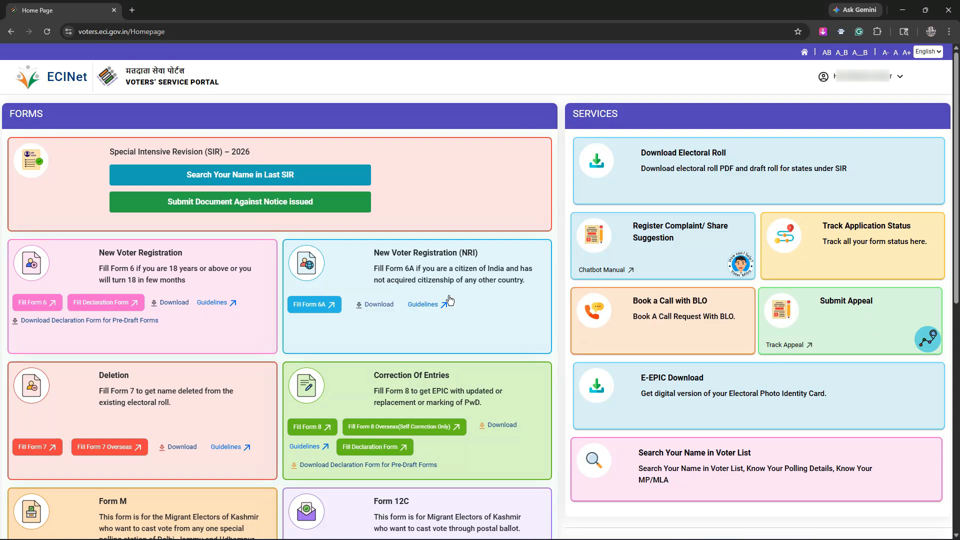
click(856, 81)
mouse_move(855, 82)
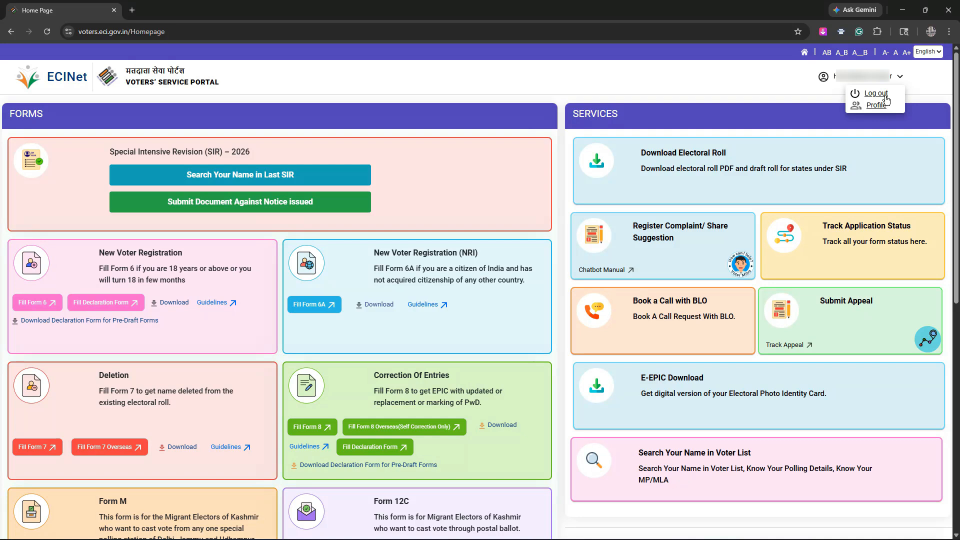
click(922, 89)
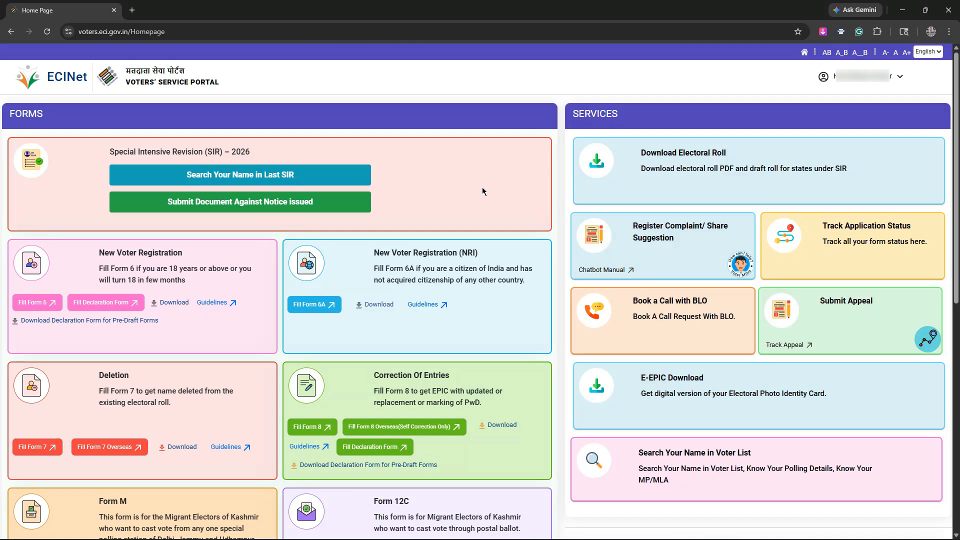
- Open Form 8 for filling from the Correction Of Entries section of the portal's home page
drag(374, 376, 454, 386)
click(497, 386)
click(317, 432)
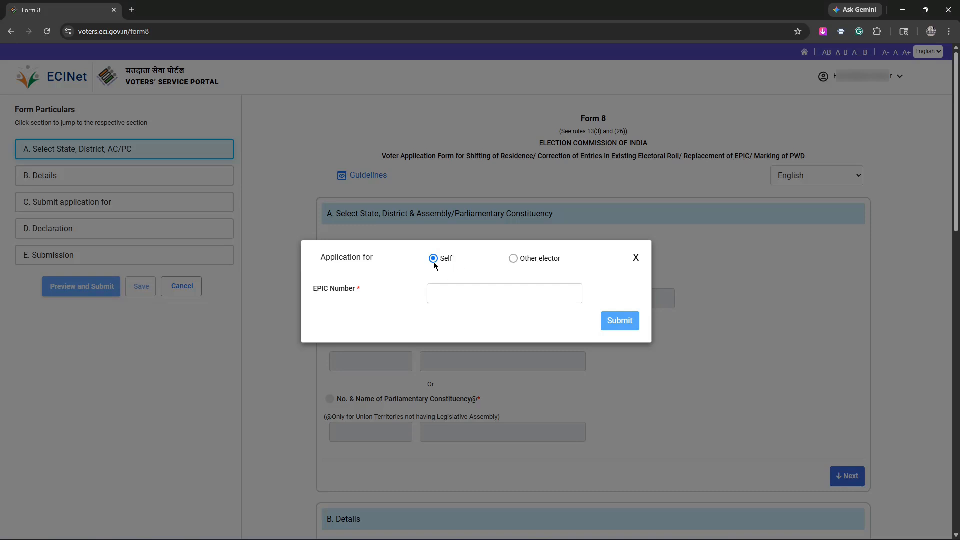
- Set the application for Other elector, submit that voter's EPIC number and accept the matching elector record
click(461, 293)
click(616, 278)
click(514, 259)
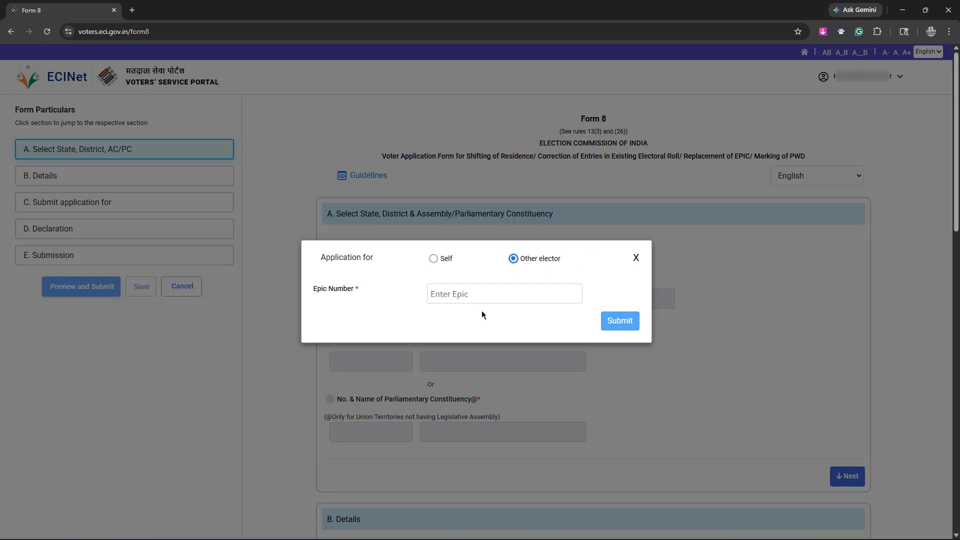
click(616, 326)
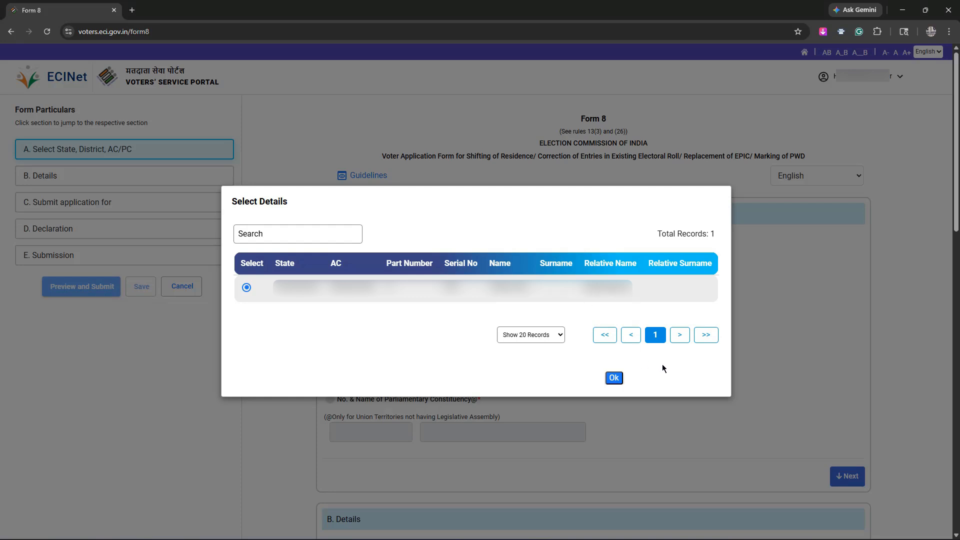
click(614, 379)
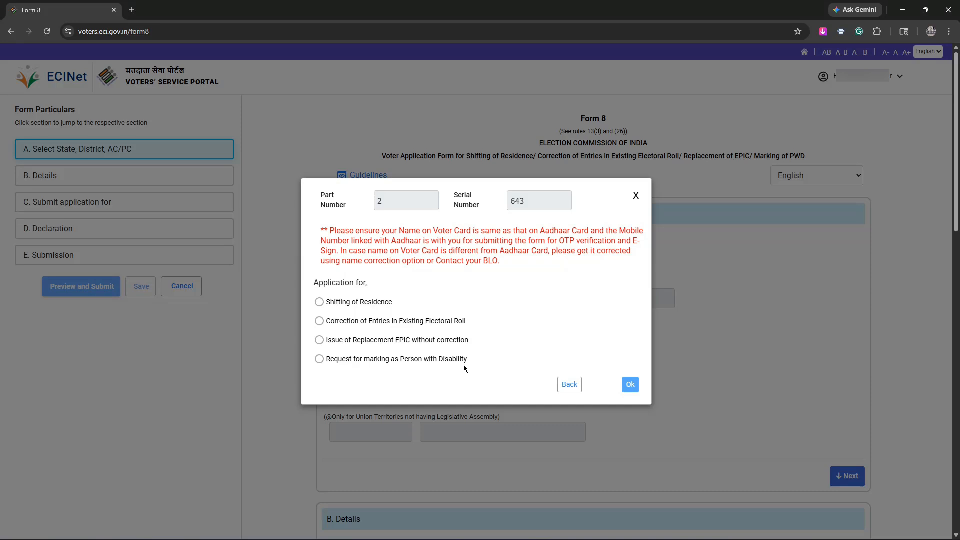
- Choose Correction of Entries in Existing Electoral Roll as the application type and proceed past section A to the Details section
click(318, 323)
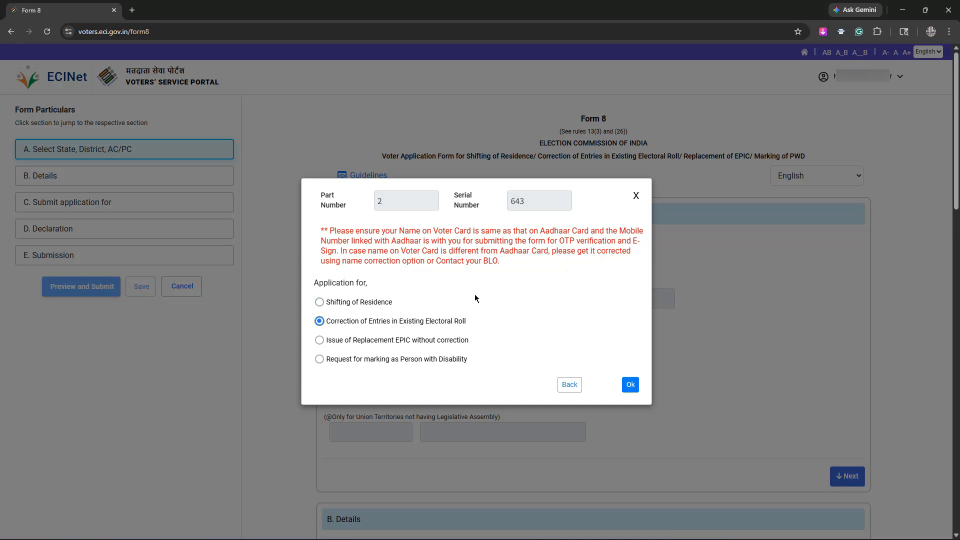
click(630, 384)
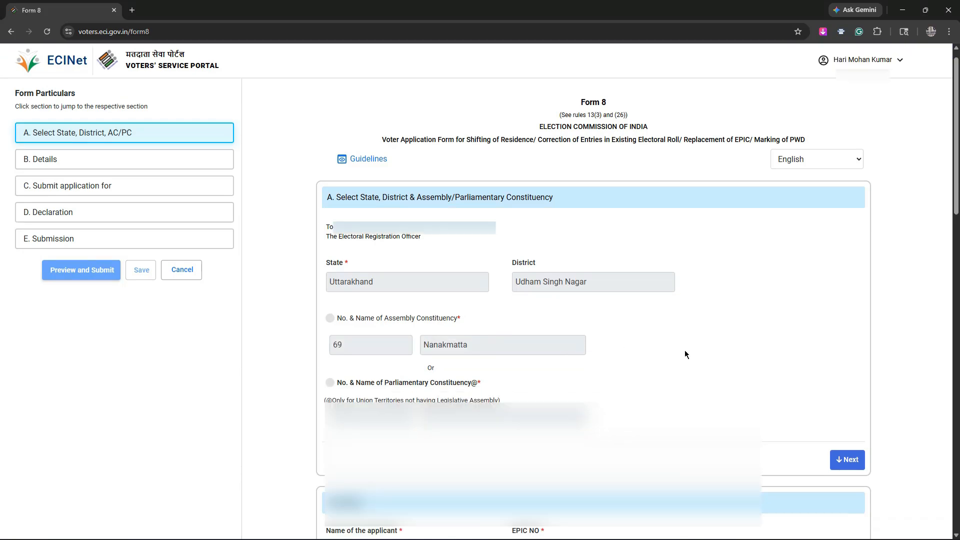
scroll(685, 350, down, 3)
click(846, 343)
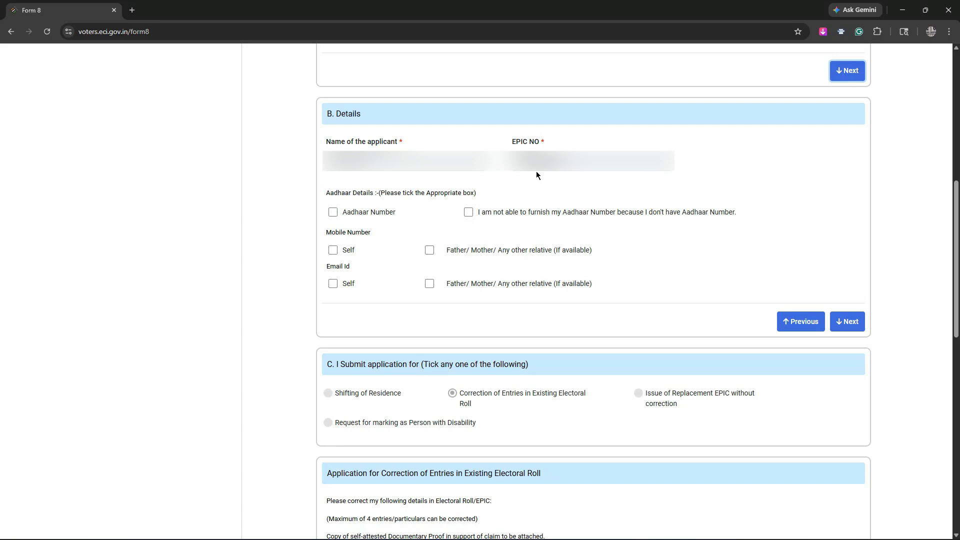
- Fill in the Aadhaar number, mark both mobile number and email as Self, and proceed to section C
click(333, 212)
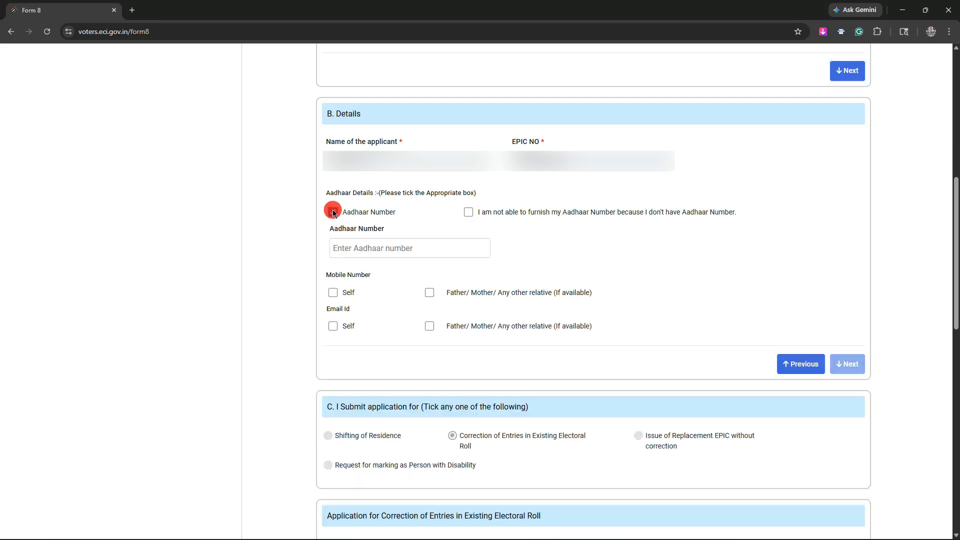
click(386, 250)
key(ctrl+v)
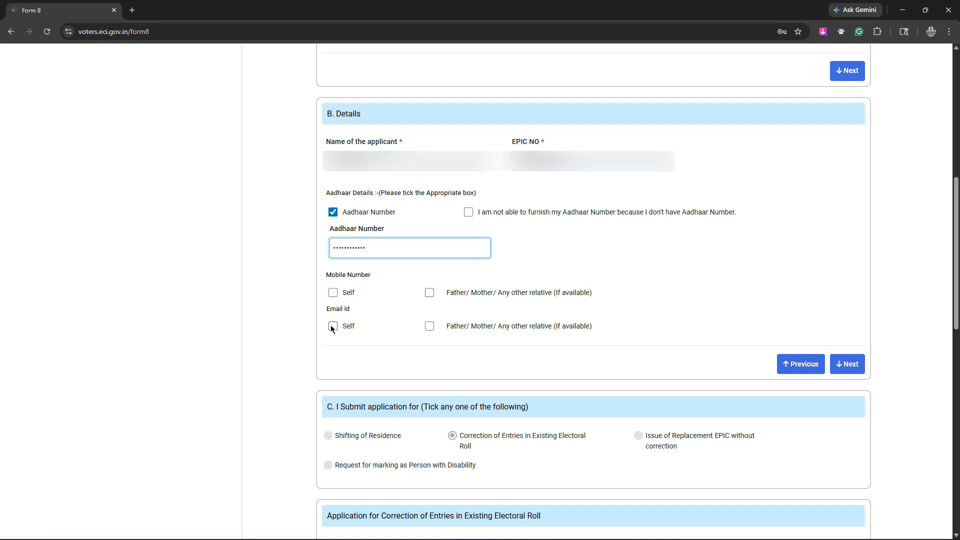
click(333, 293)
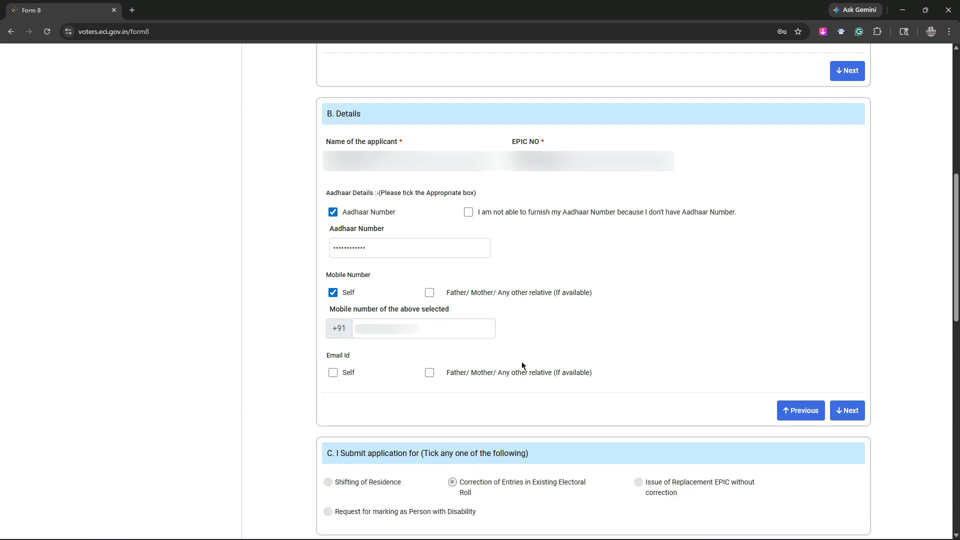
click(333, 373)
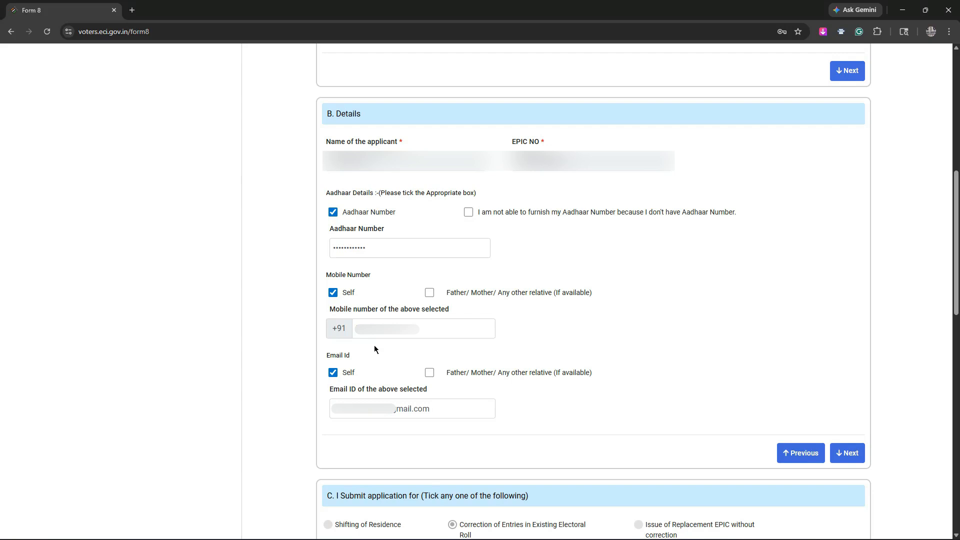
click(851, 454)
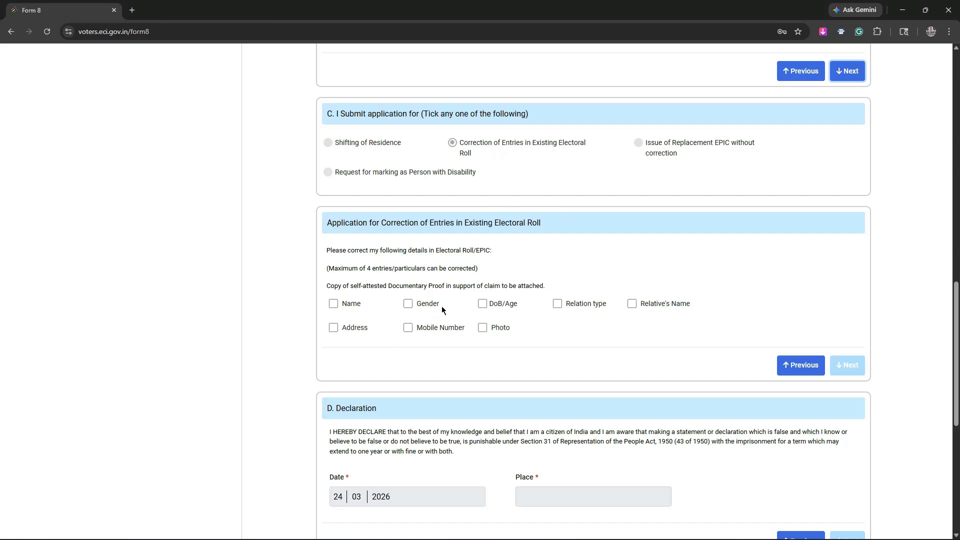
- Select Name, DoB/Age, Mobile Number and Photo as the particulars to correct in the electoral roll
click(333, 304)
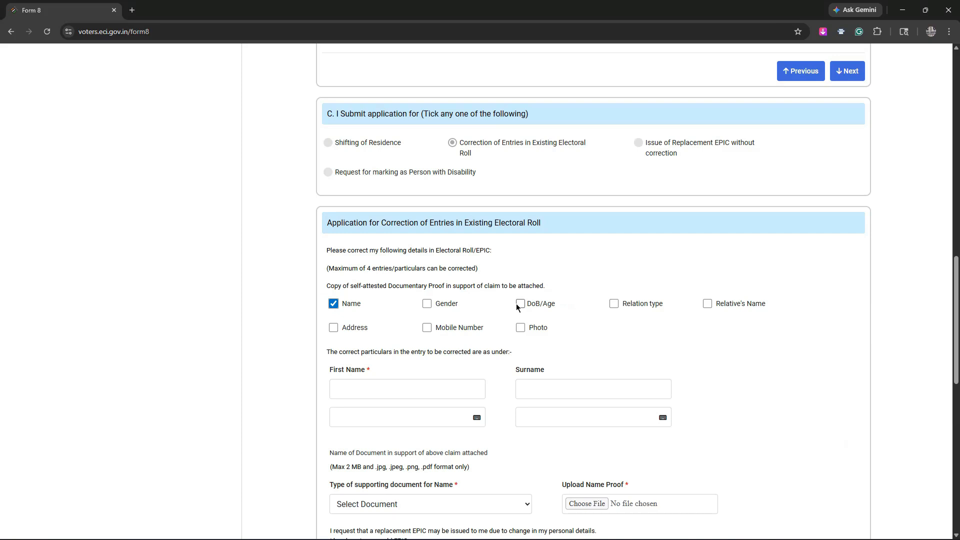
click(521, 303)
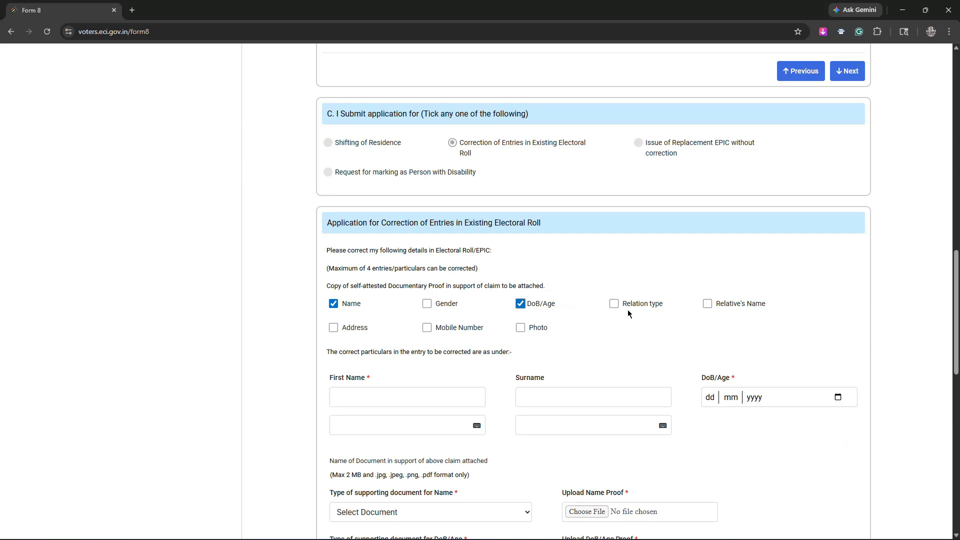
click(427, 328)
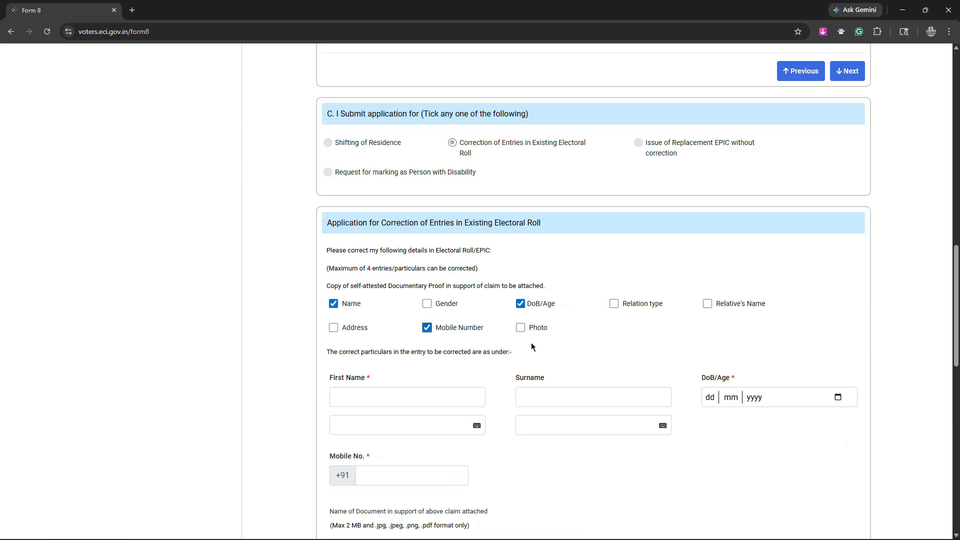
click(520, 329)
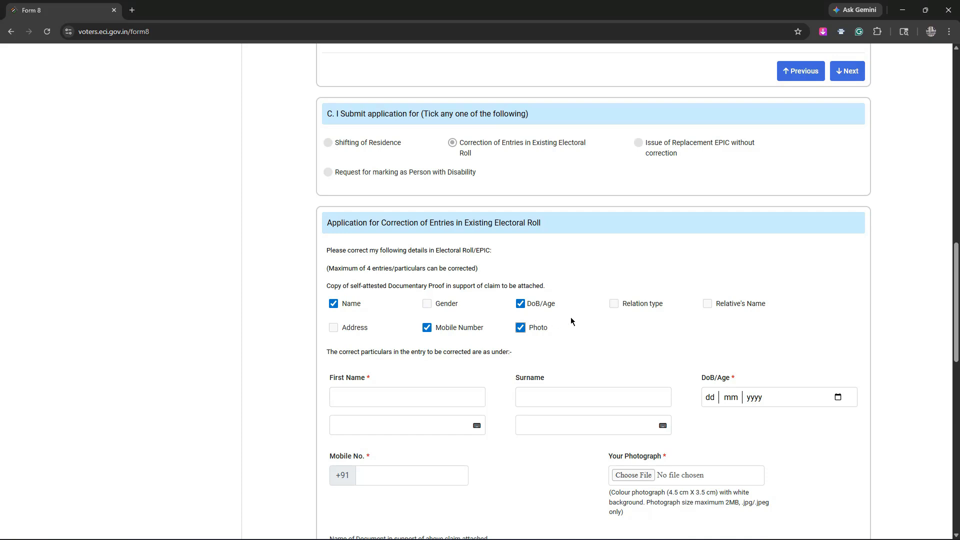
click(612, 305)
- Enter the corrected first name and surname, accept the EPIC print confirmation, and adjust the Hindi name with the on-screen keyboard
scroll(534, 340, down, 3)
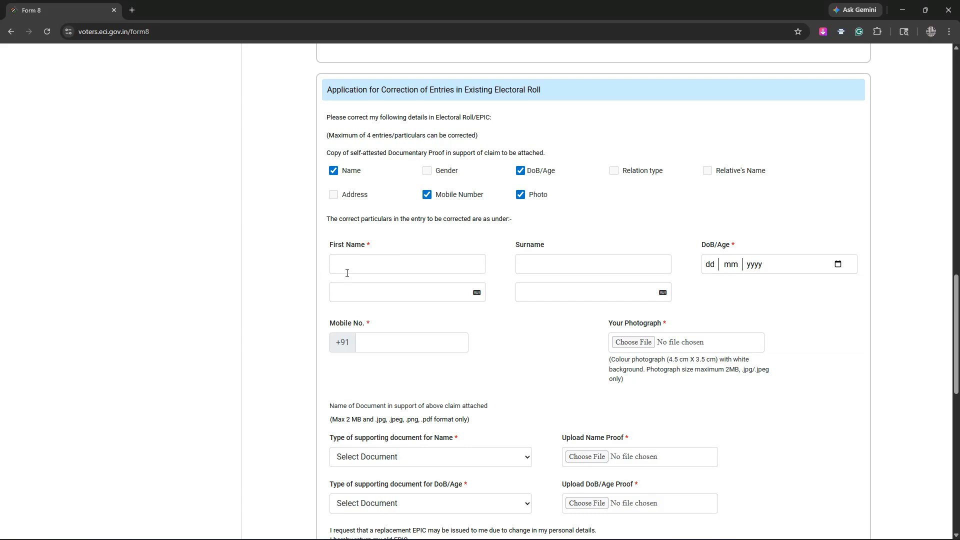
click(362, 261)
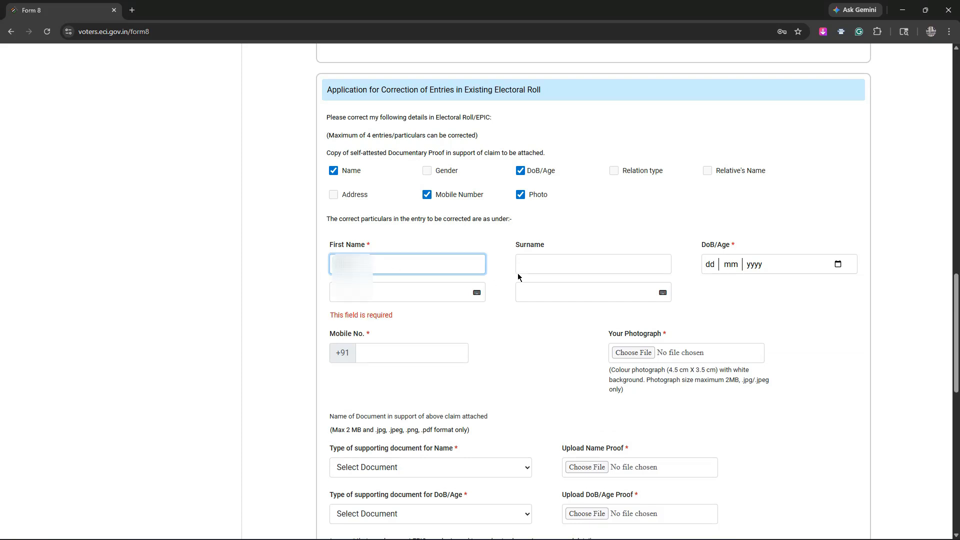
click(557, 267)
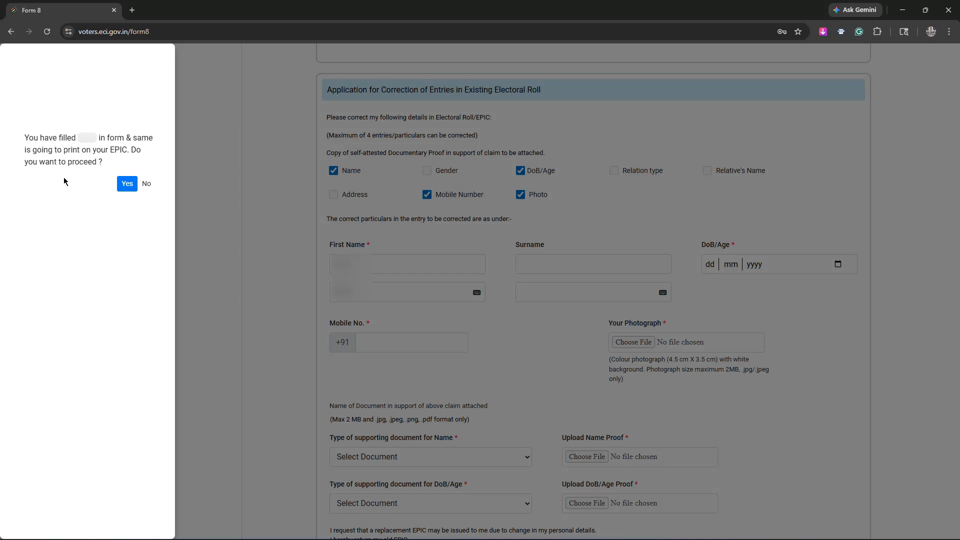
click(125, 188)
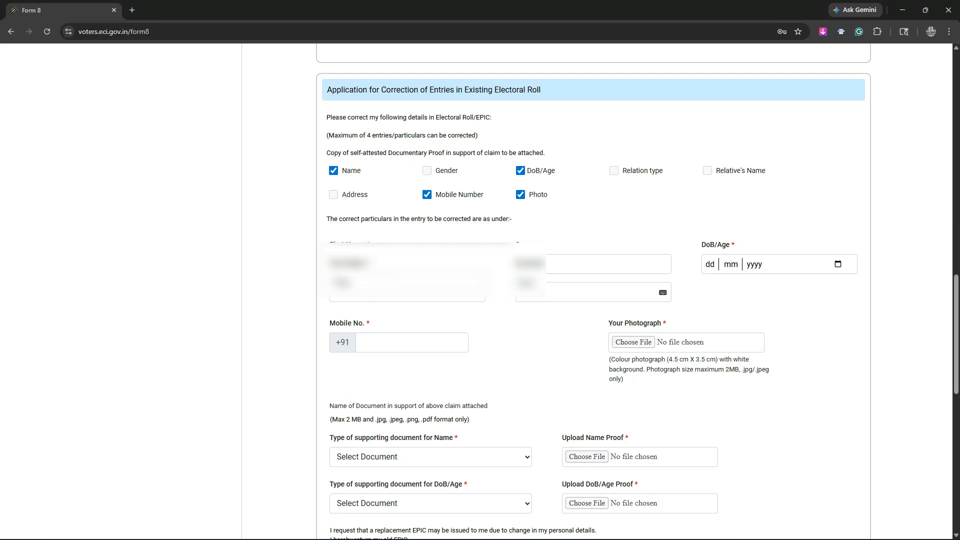
click(479, 297)
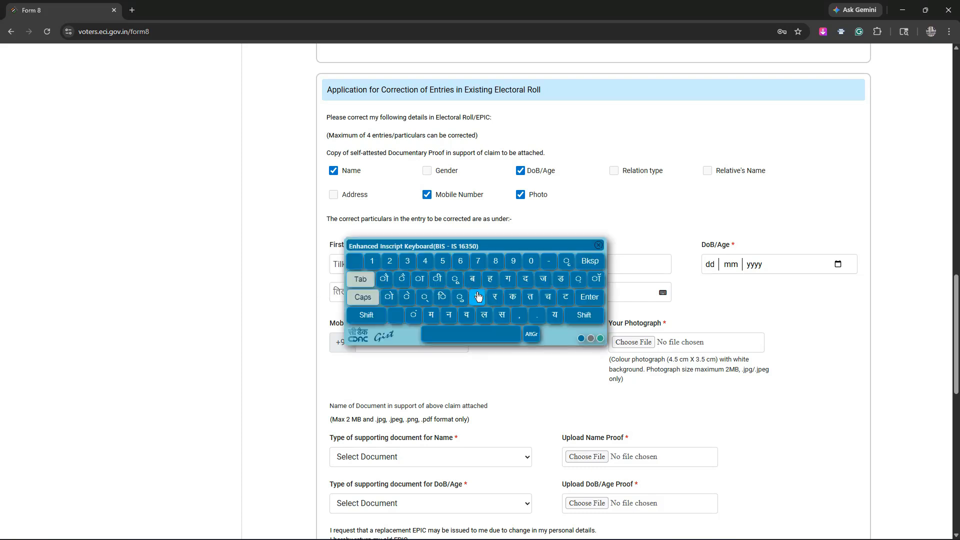
click(419, 278)
- Enter the elector's corrected date of birth and mobile number
click(707, 265)
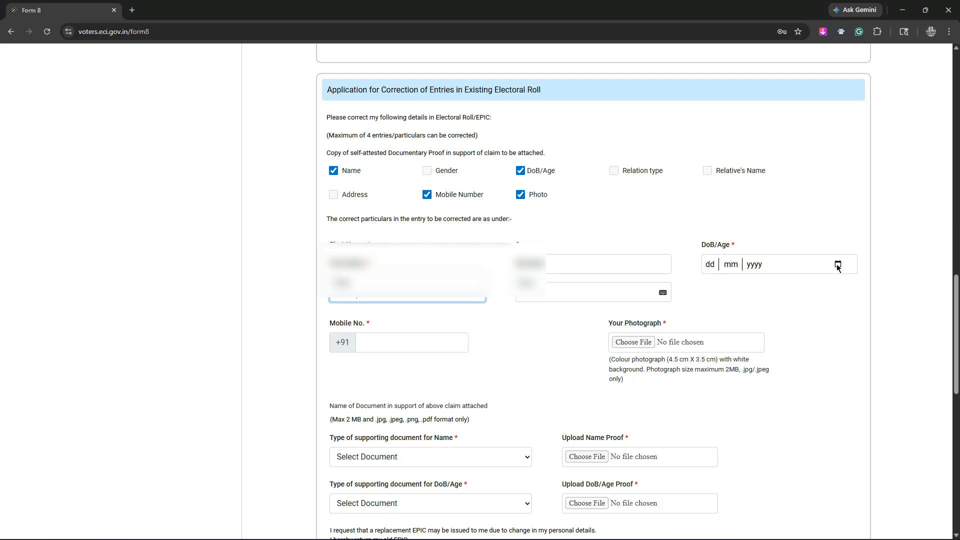
click(837, 265)
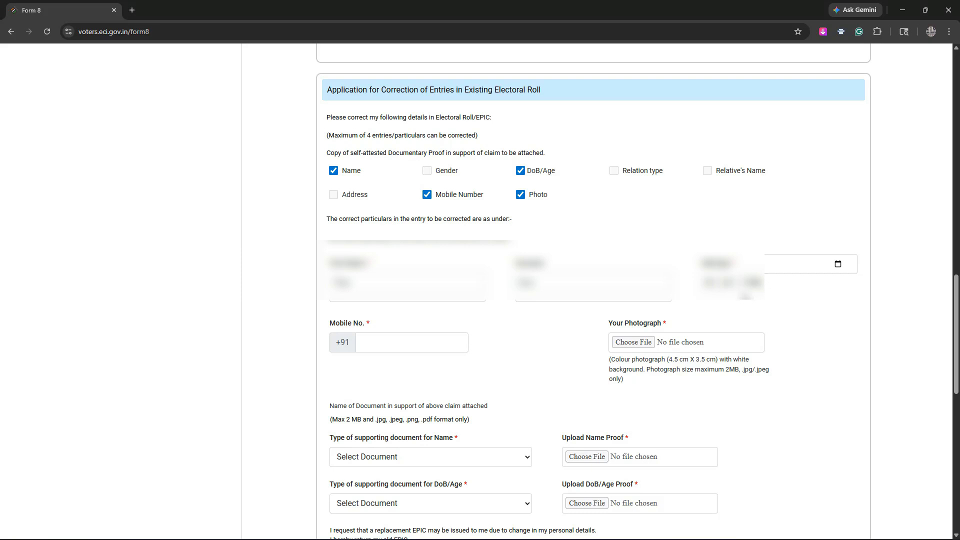
scroll(383, 333, down, 1)
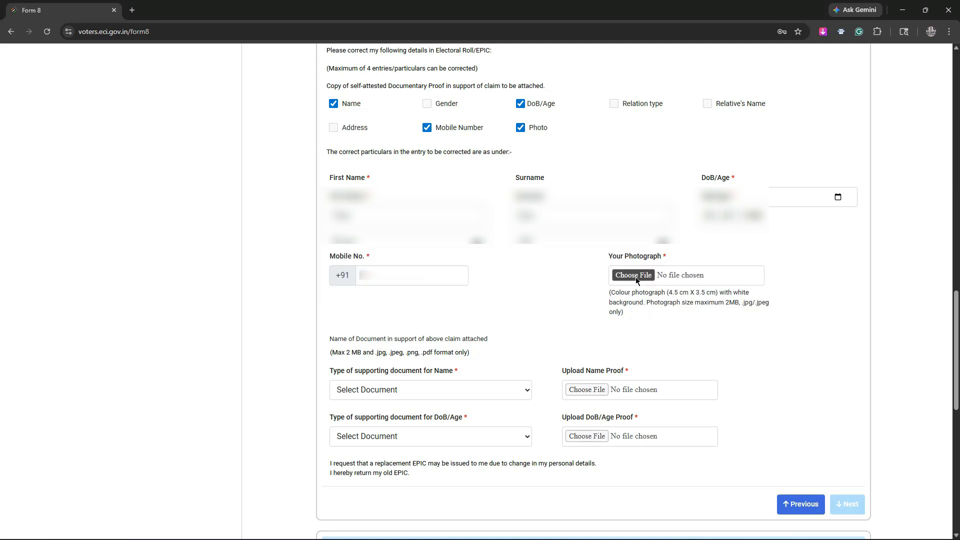
- Check the 2MB .jpg/.jpeg photo requirement, then upload the elector's photograph and save it in the image selector
drag(725, 303, 766, 301)
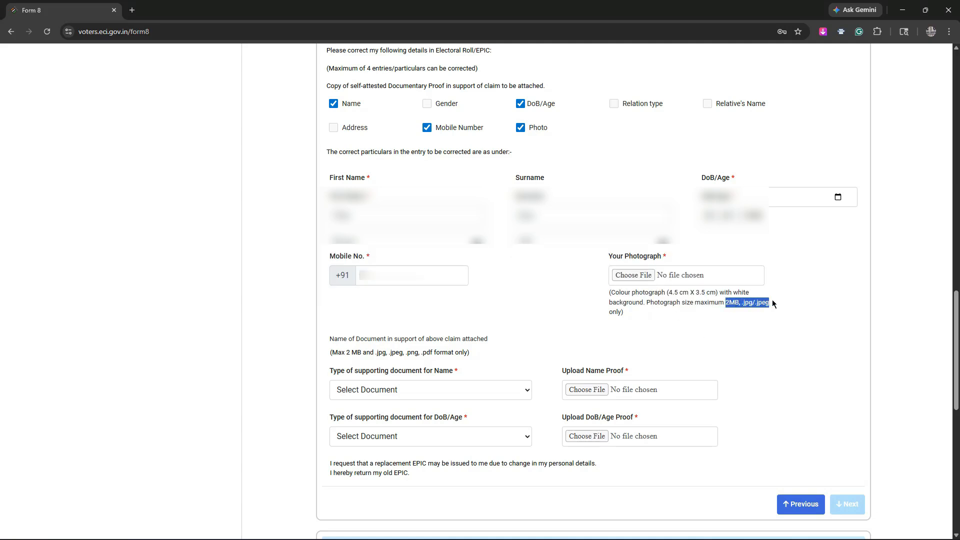
click(772, 335)
click(631, 276)
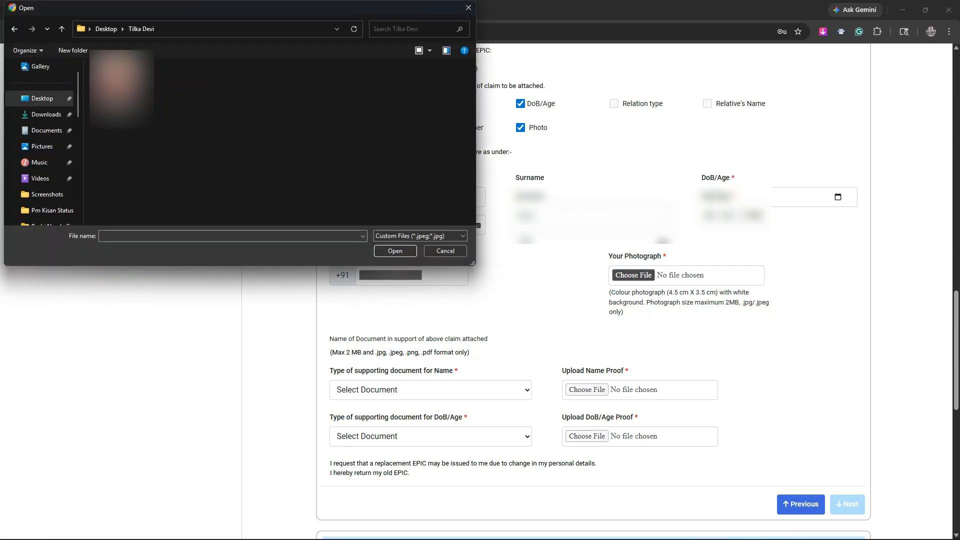
click(395, 250)
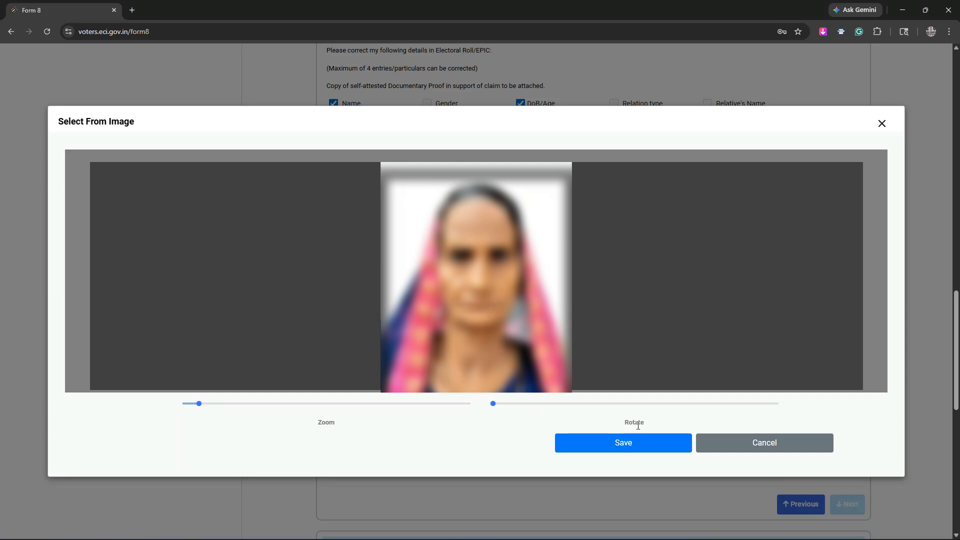
click(614, 446)
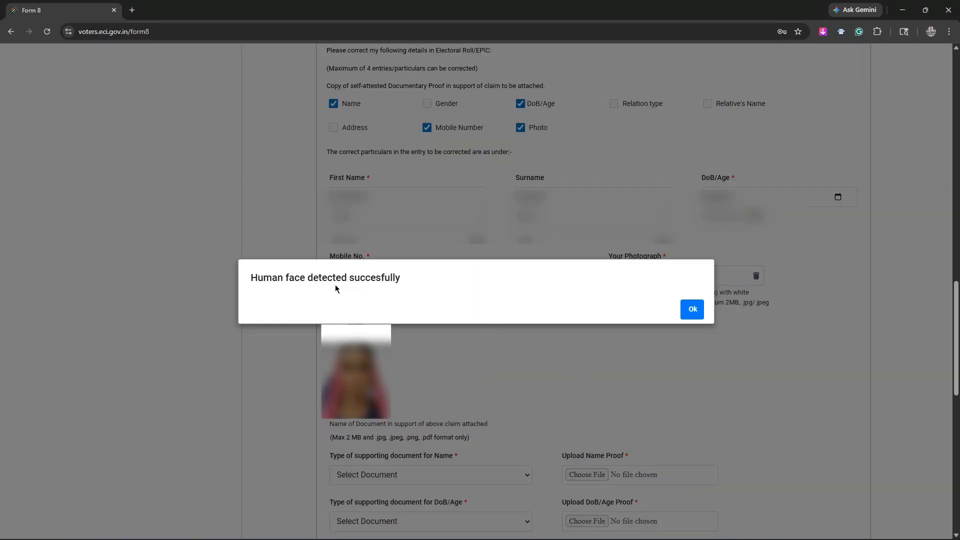
- Acknowledge the photo check, check the supporting-document file limits, and choose Aadhaar Card as the document type for both Name and DoB/Age
click(693, 310)
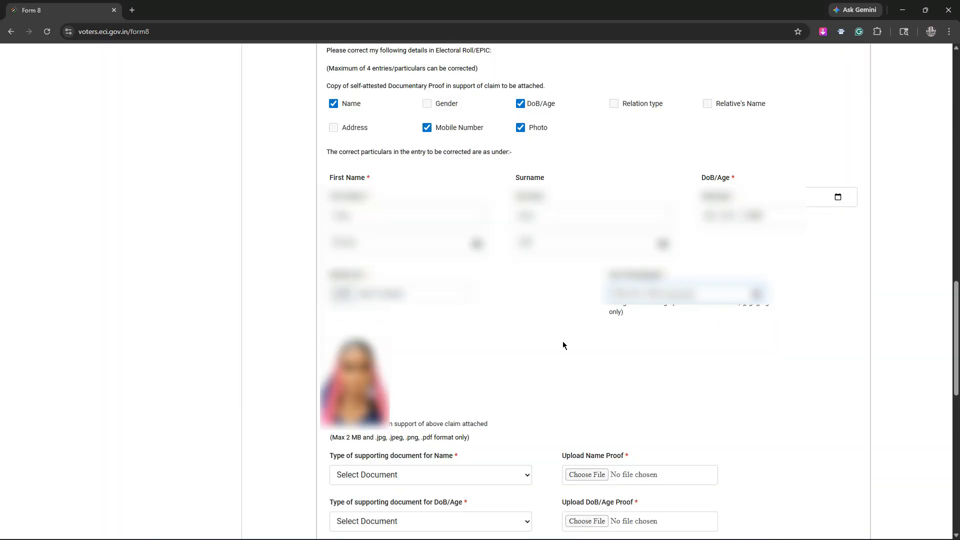
scroll(564, 345, down, 7)
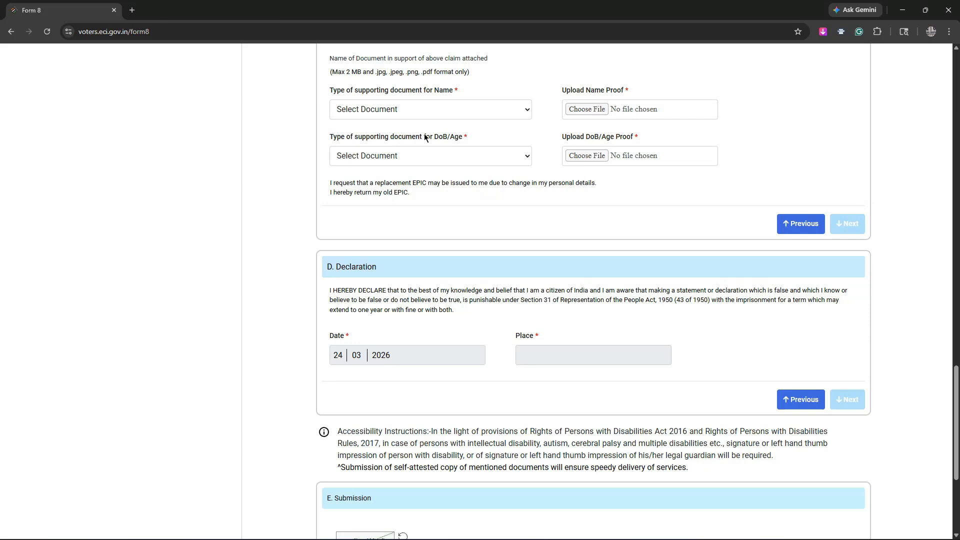
click(379, 111)
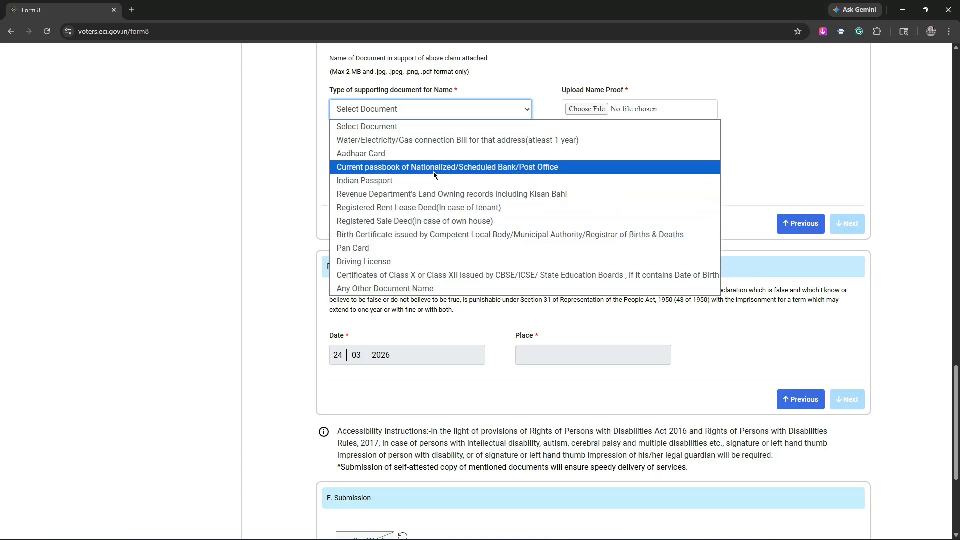
click(364, 156)
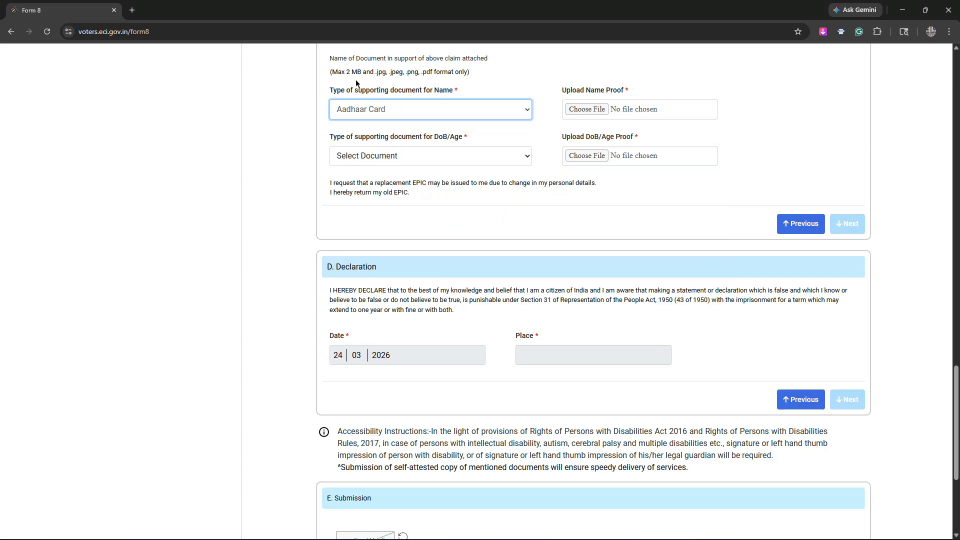
drag(346, 72, 466, 73)
click(491, 73)
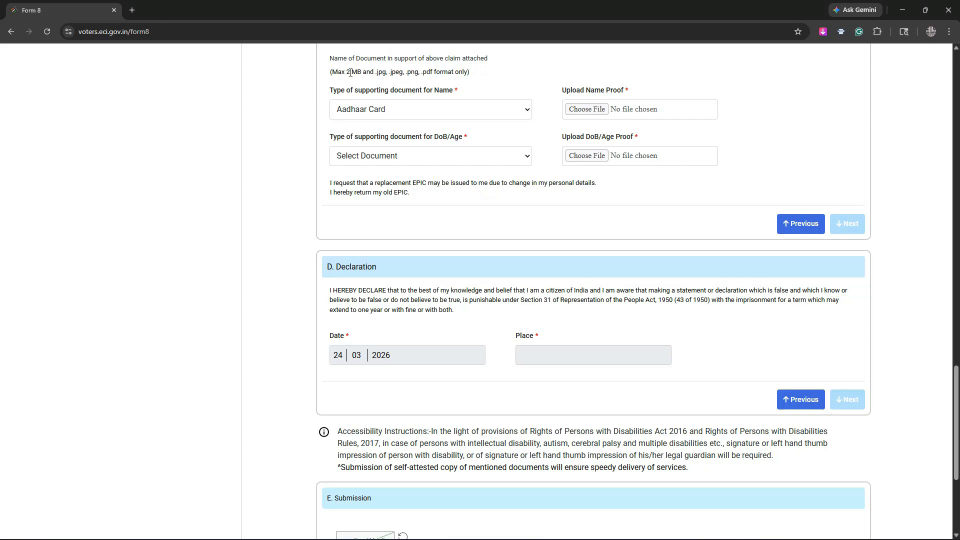
drag(347, 72, 364, 72)
click(429, 72)
click(403, 150)
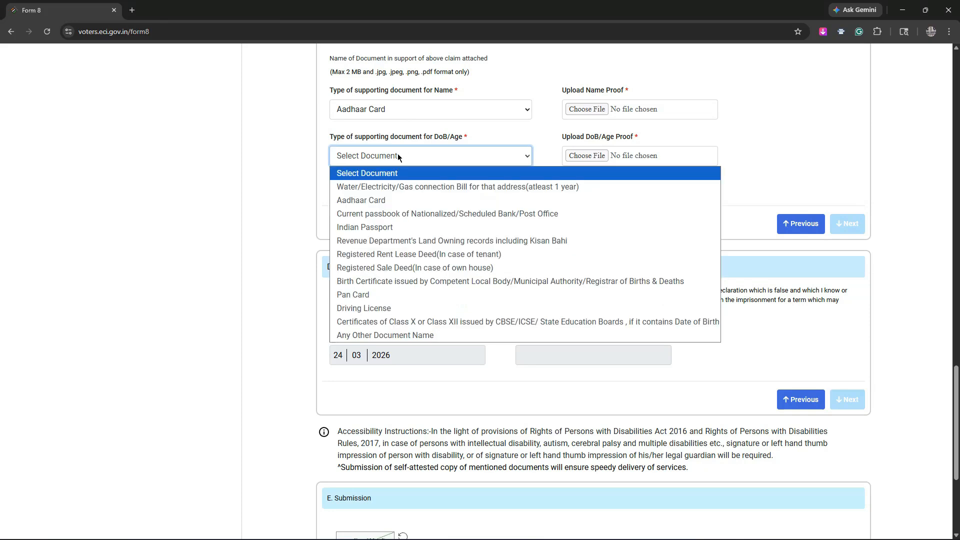
click(392, 204)
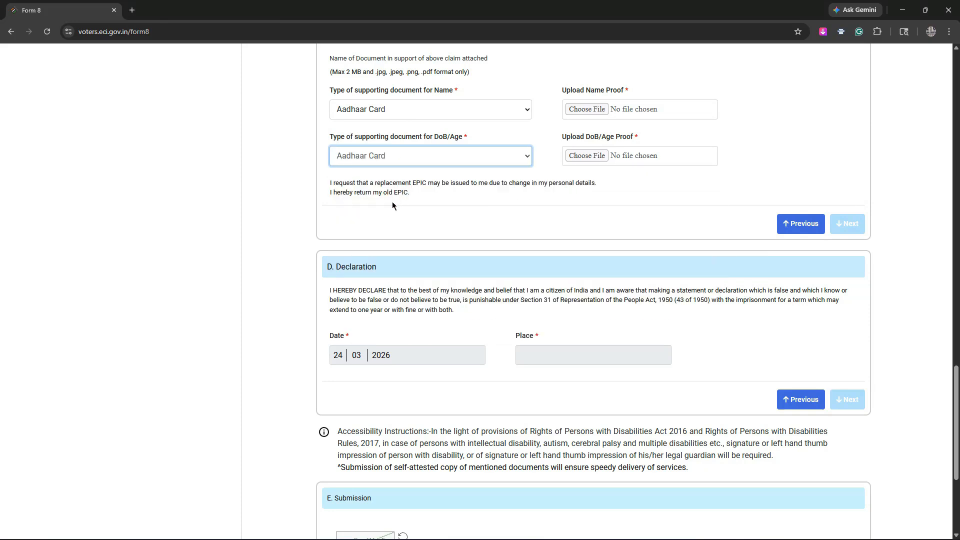
- Upload the Aadhaar document as both the Name proof and the DoB/Age proof, and proceed to the Declaration section
click(587, 113)
click(116, 91)
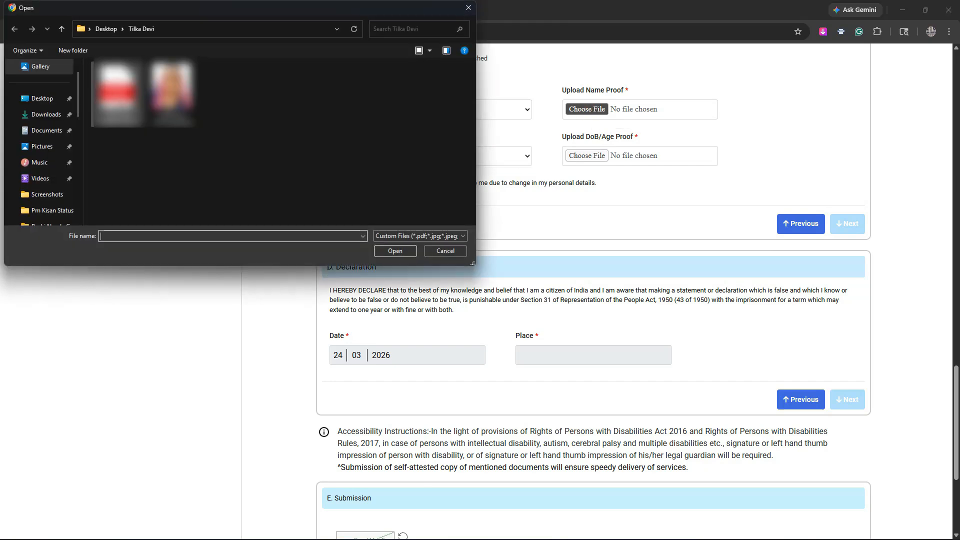
click(395, 251)
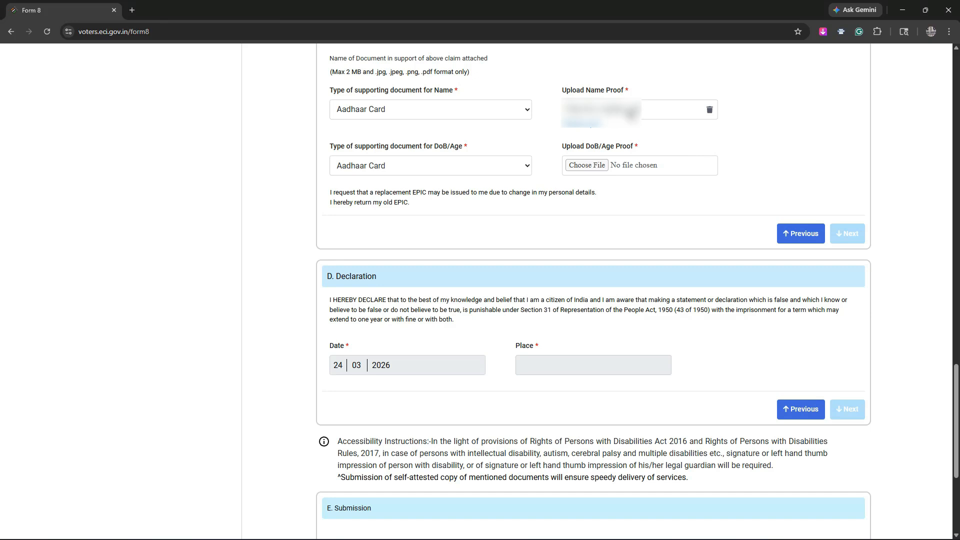
click(588, 166)
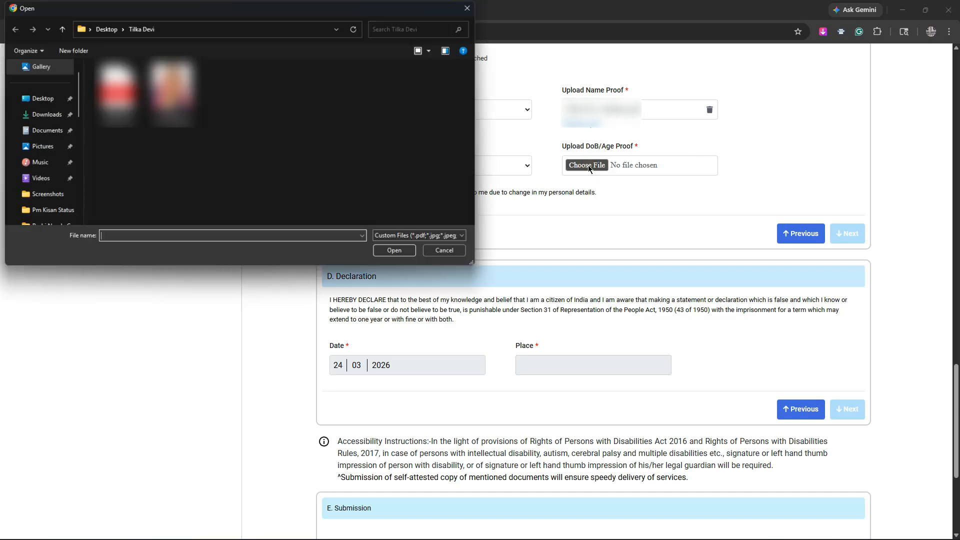
click(395, 251)
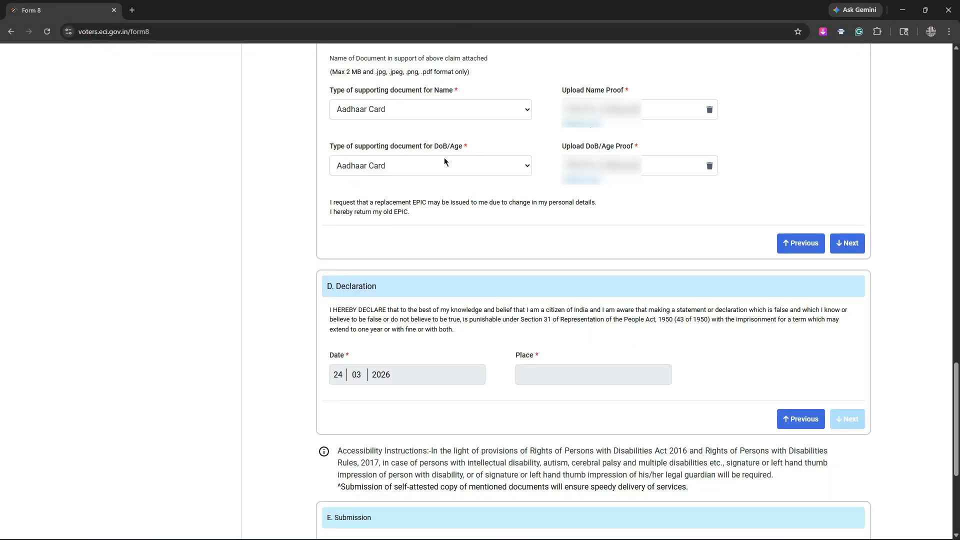
click(853, 244)
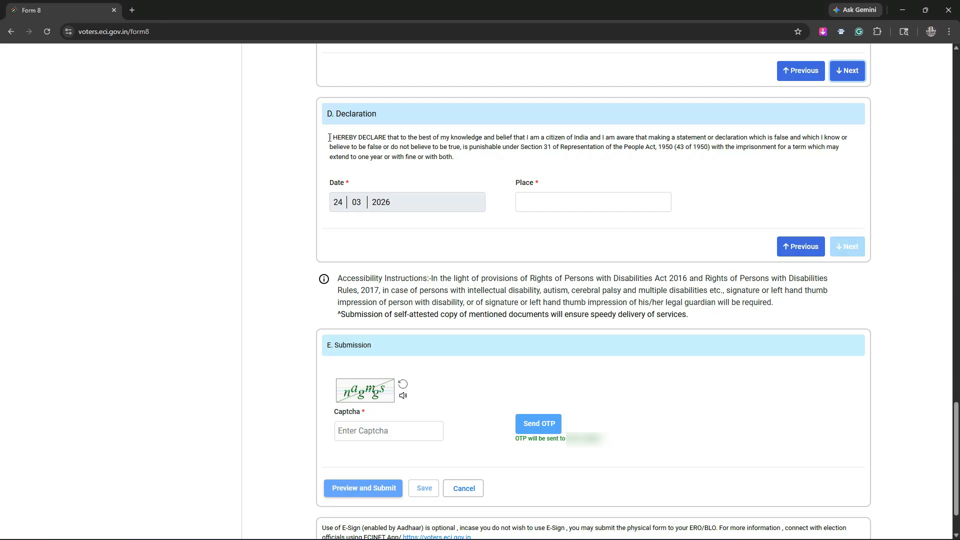
- Read the declaration text, fill in the Place field, and proceed to the Submission section
drag(329, 138, 449, 158)
click(463, 161)
click(538, 199)
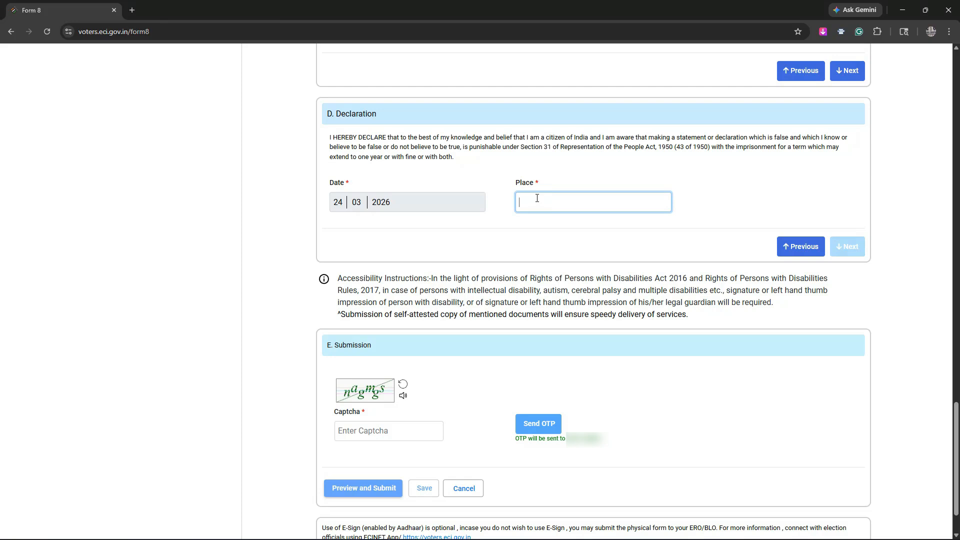
click(536, 216)
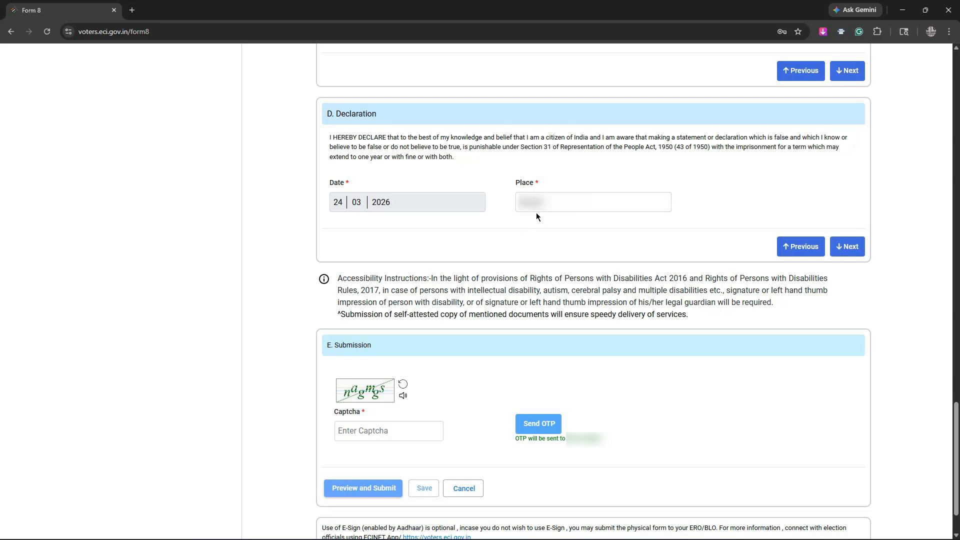
click(849, 248)
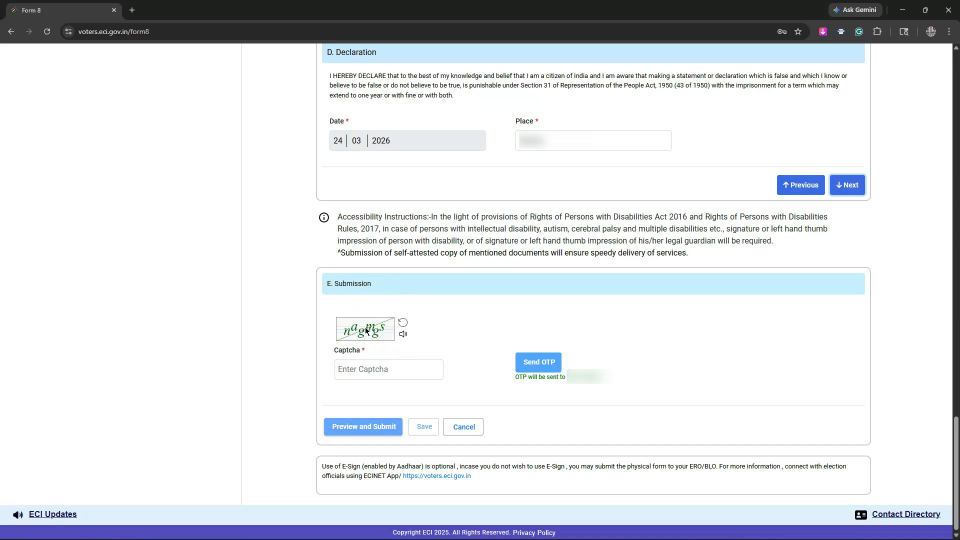
- Complete the captcha and mobile OTP verification in the Submission section, and open the form preview for submission
click(355, 370)
text(nagmgs)
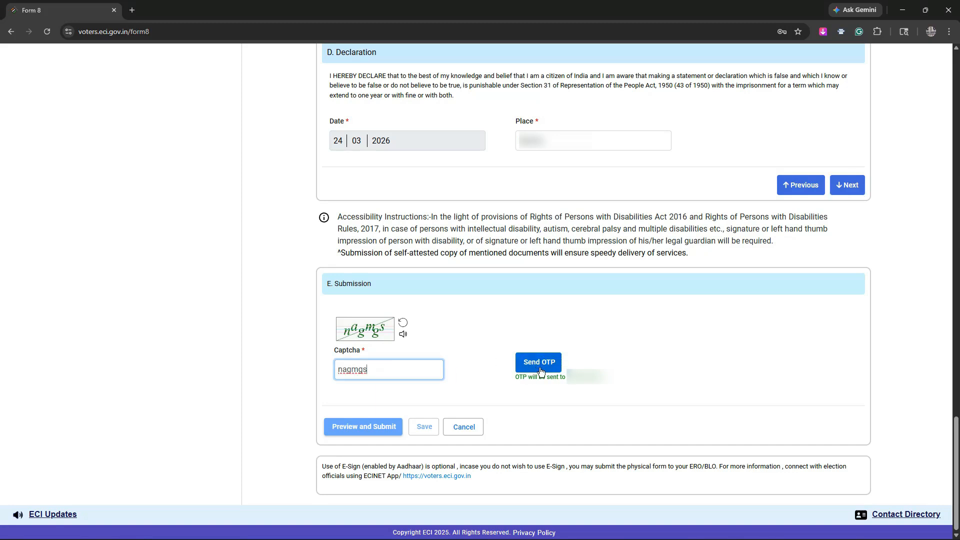
click(538, 368)
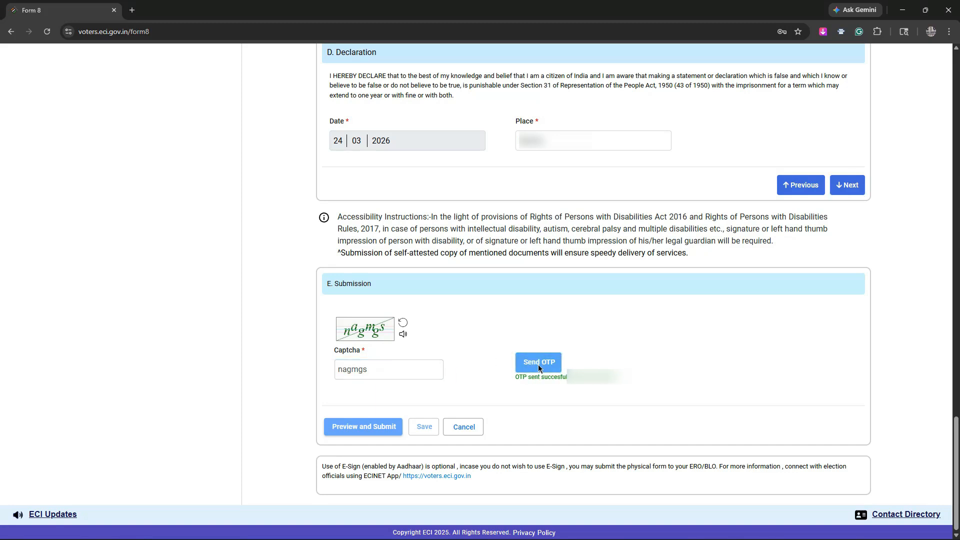
drag(515, 378, 555, 379)
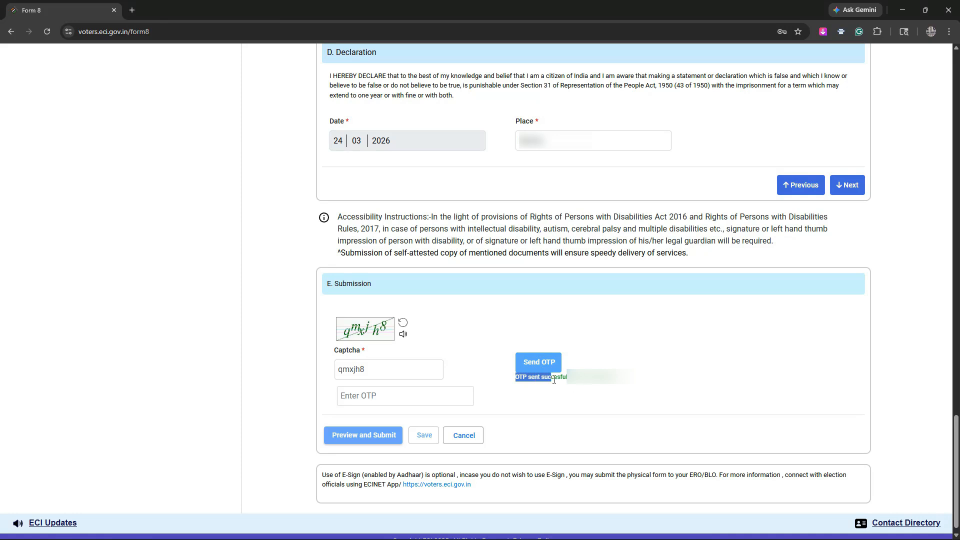
click(671, 384)
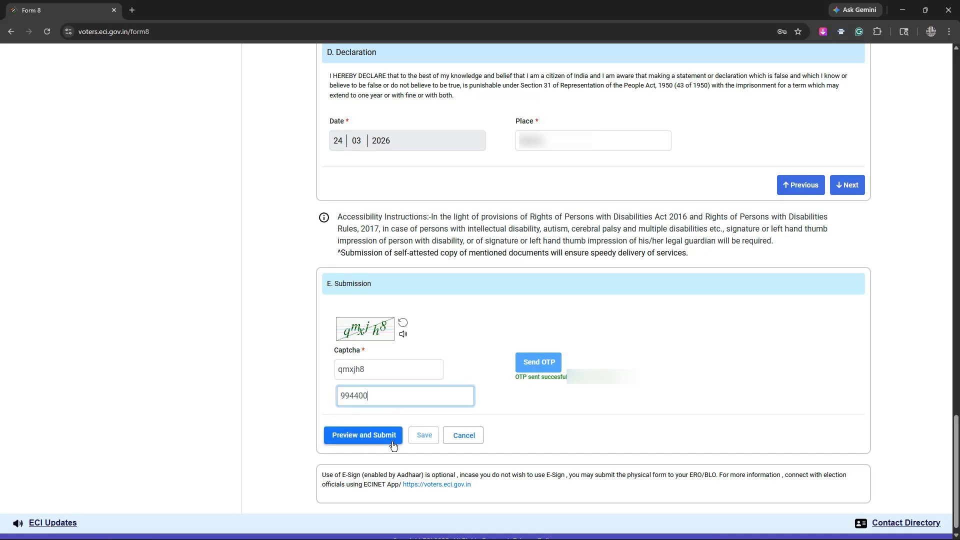
click(363, 436)
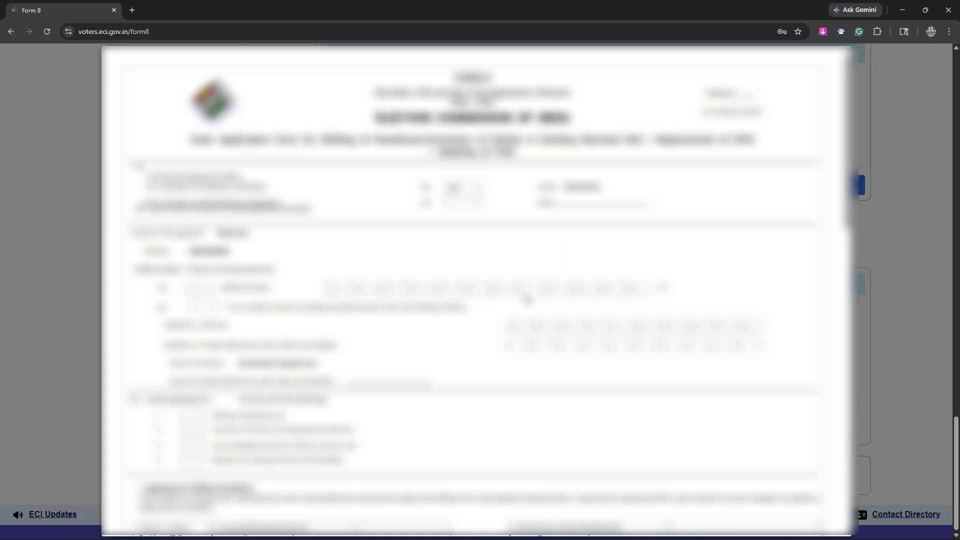
- Review the whole Form 8 preview, choose to eSign and submit it, and confirm the submission
scroll(526, 298, down, 1)
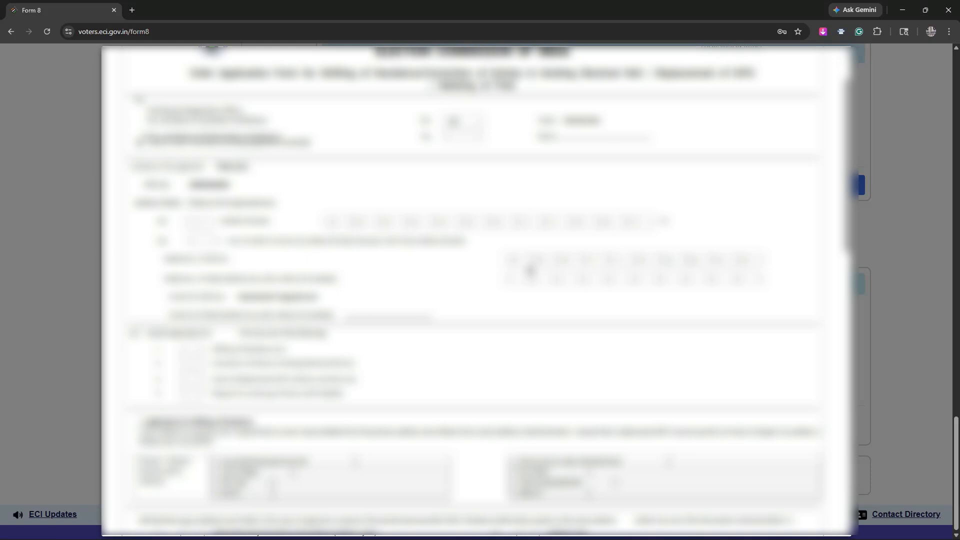
scroll(532, 270, down, 3)
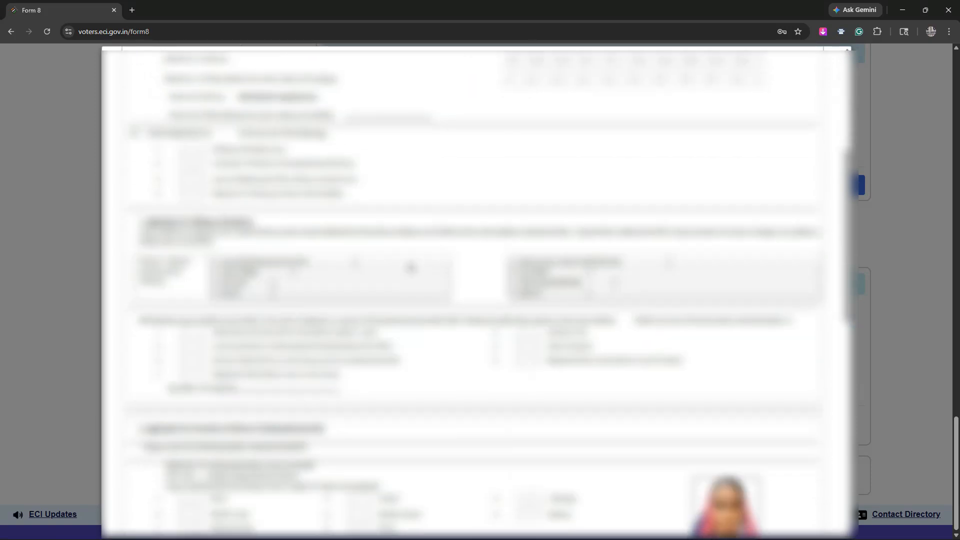
scroll(376, 227, down, 4)
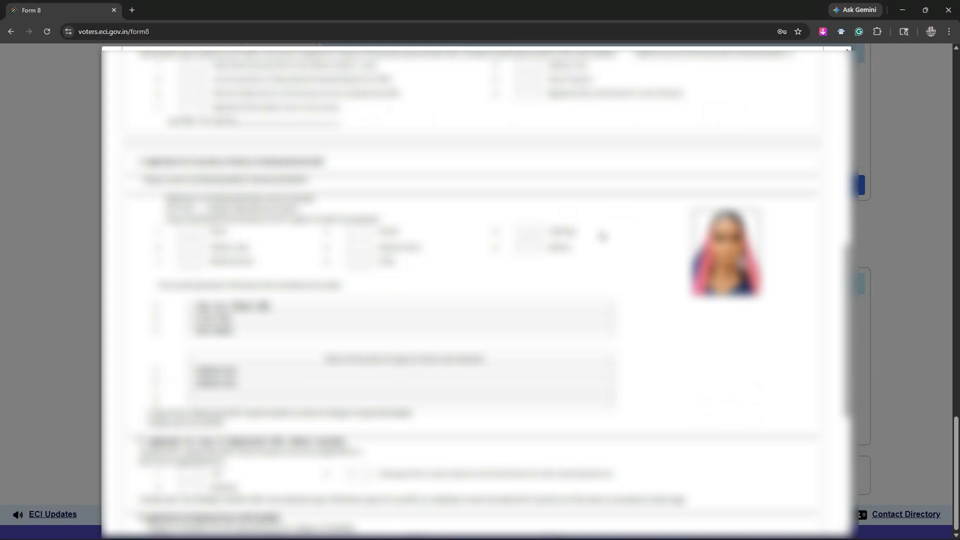
scroll(460, 247, down, 3)
scroll(460, 248, down, 2)
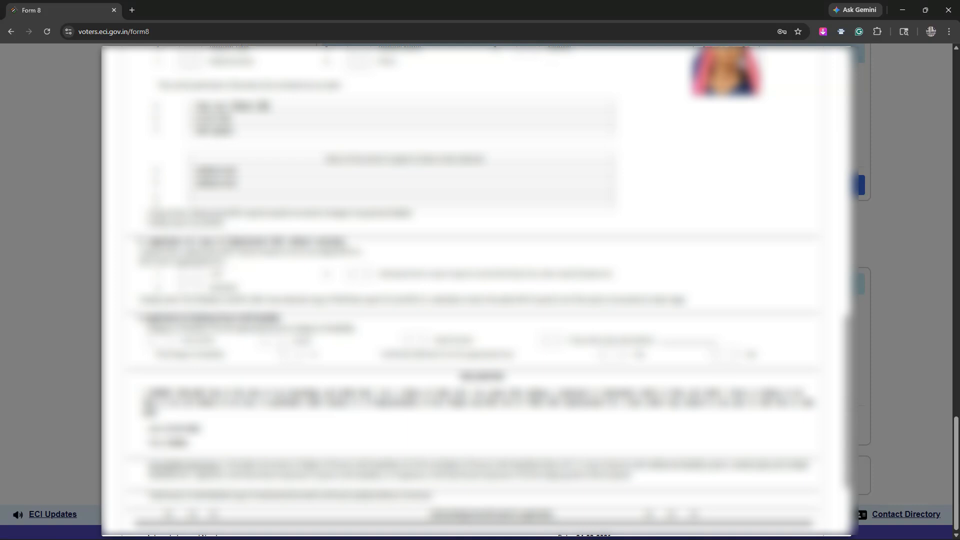
scroll(577, 231, down, 3)
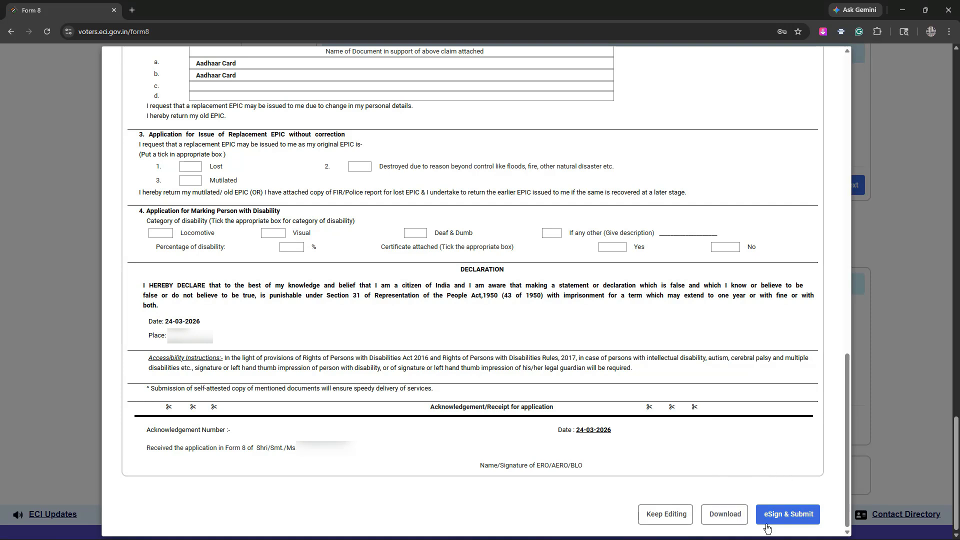
click(799, 521)
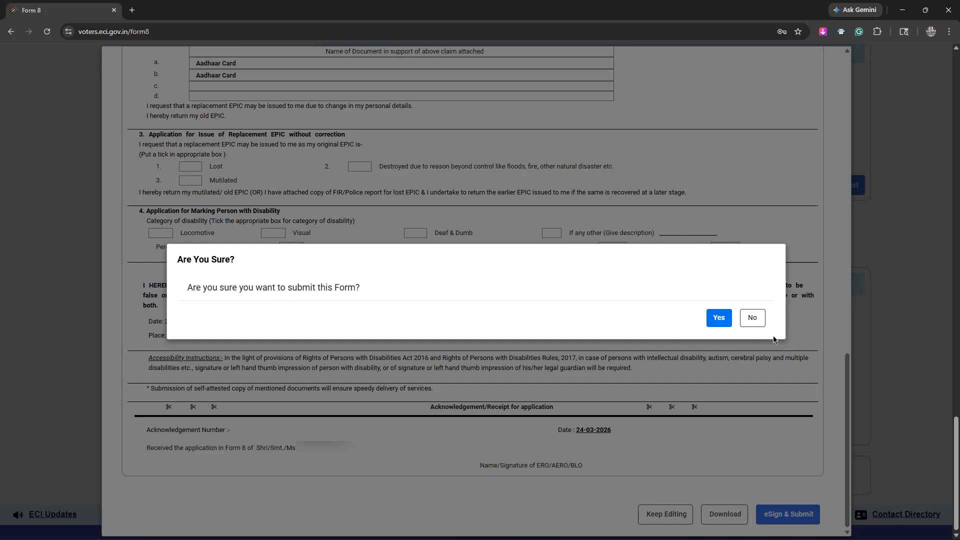
click(719, 319)
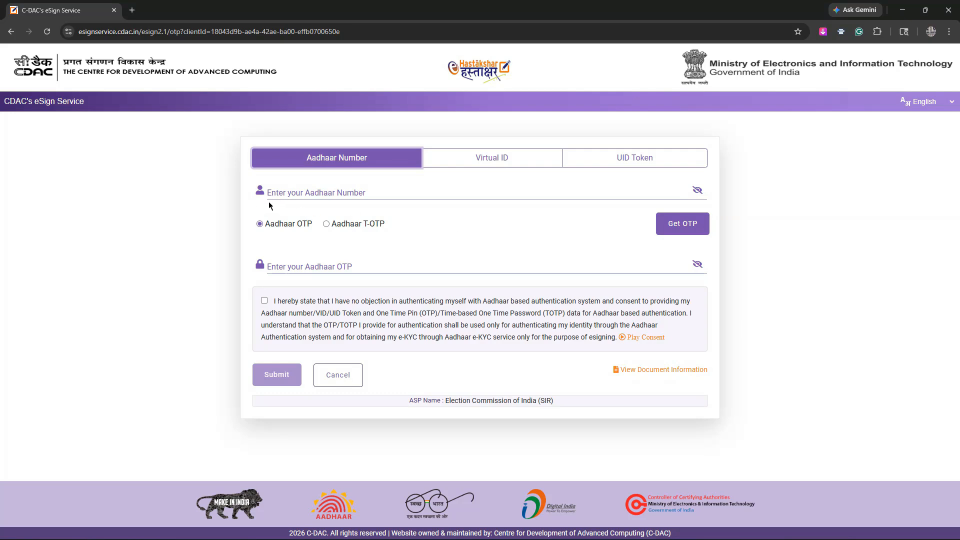
- Authenticate the eSign with the Aadhaar number and requested Aadhaar OTP, give the authentication consent, and submit
click(323, 194)
key(ctrl+v)
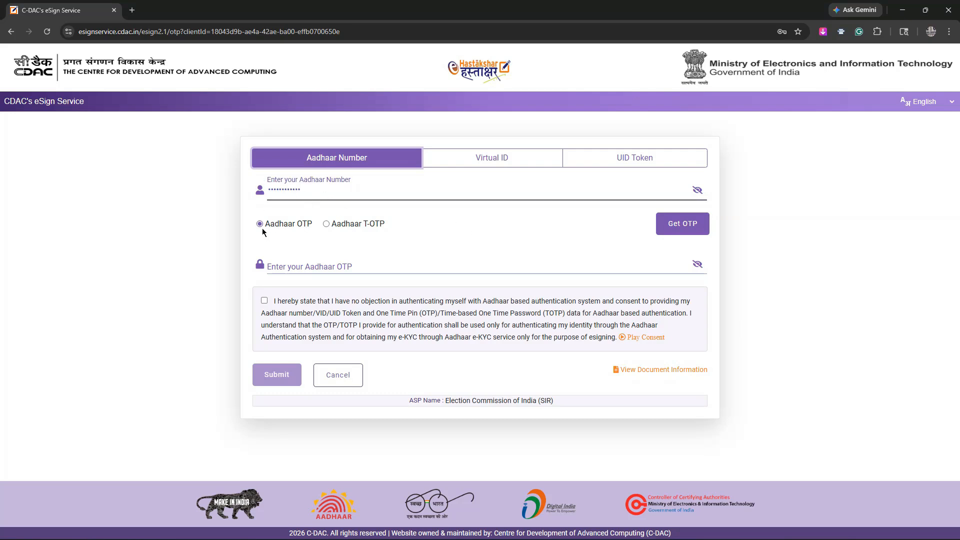
click(692, 229)
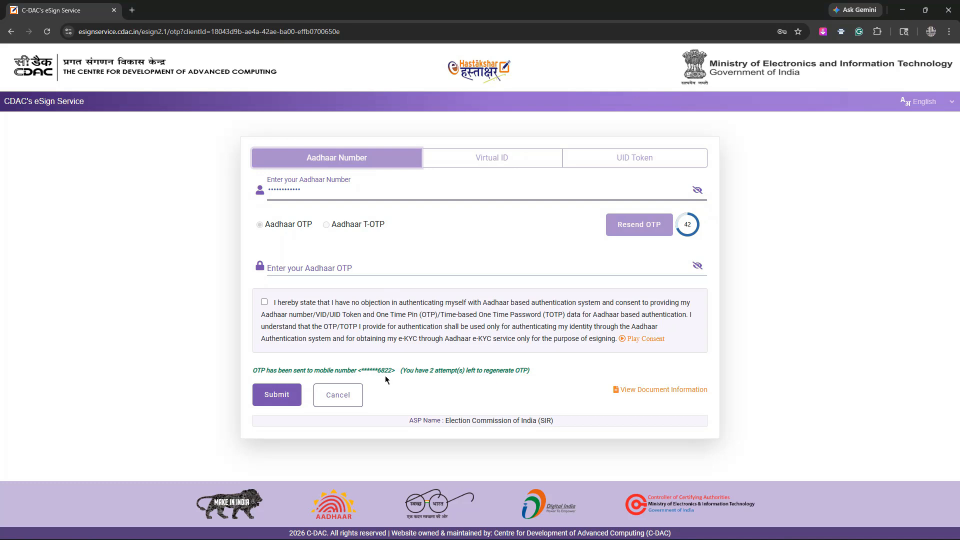
drag(377, 370, 396, 371)
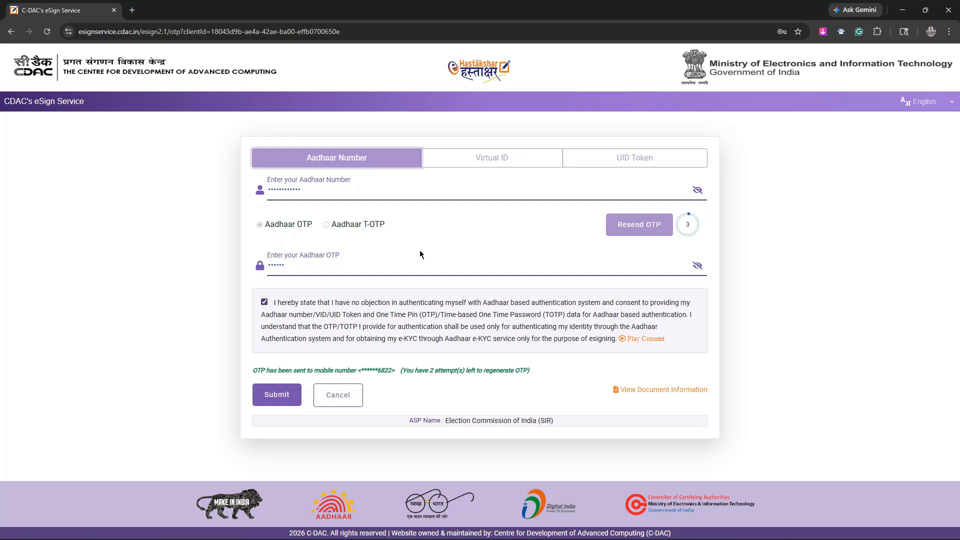
click(276, 393)
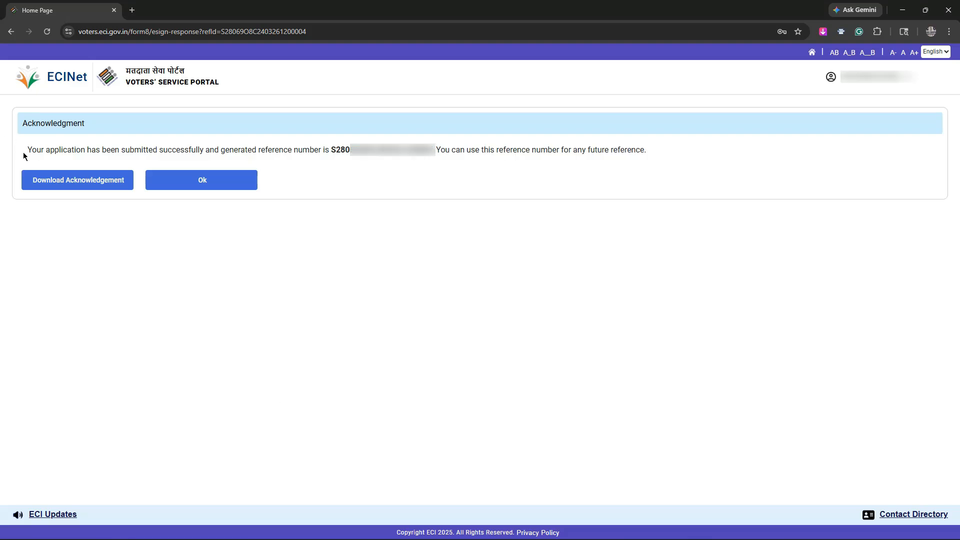
- Read the acknowledgment message for the application's submission status and reference number
drag(107, 165, 158, 165)
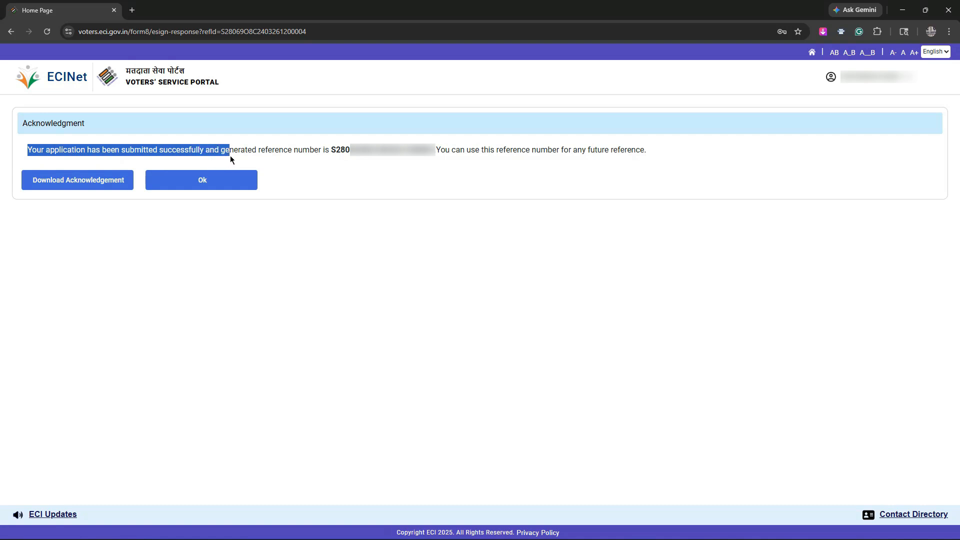
drag(266, 154, 461, 155)
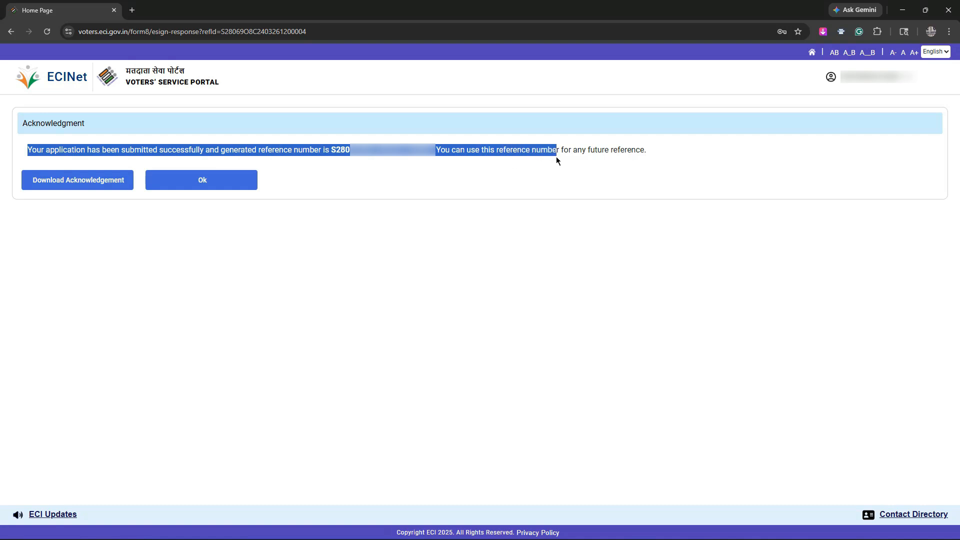
drag(589, 161, 663, 157)
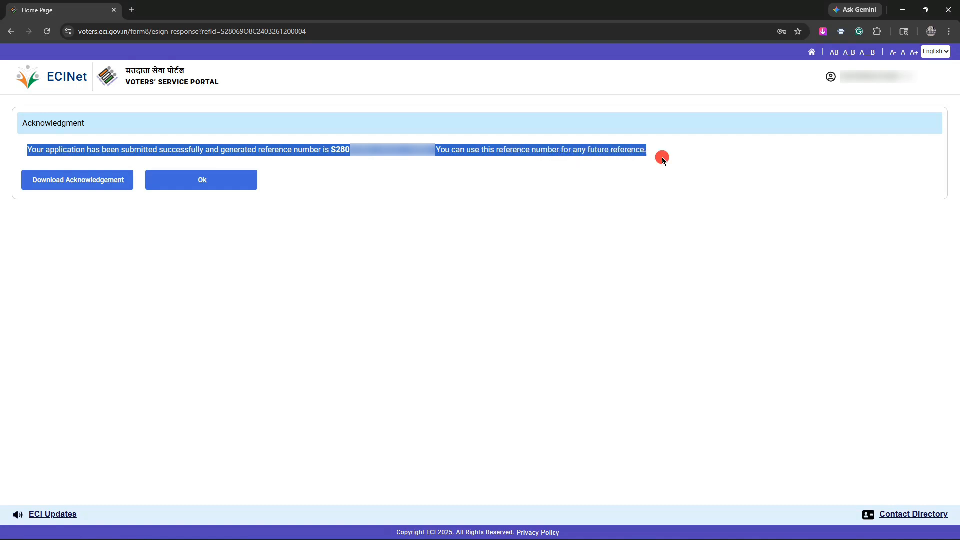
click(698, 169)
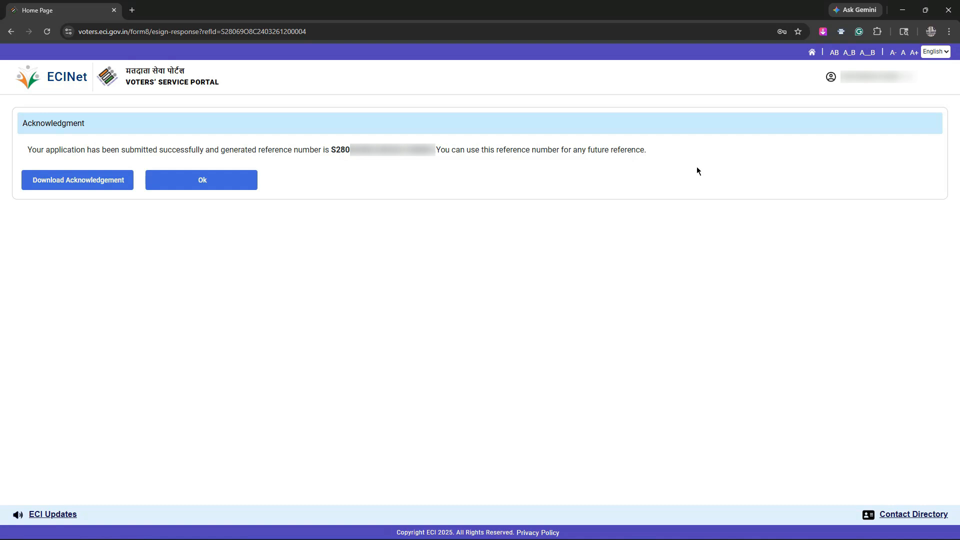
- Select the reference number, download the acknowledgement, and look through the signed Form 8 PDF
double_click(380, 150)
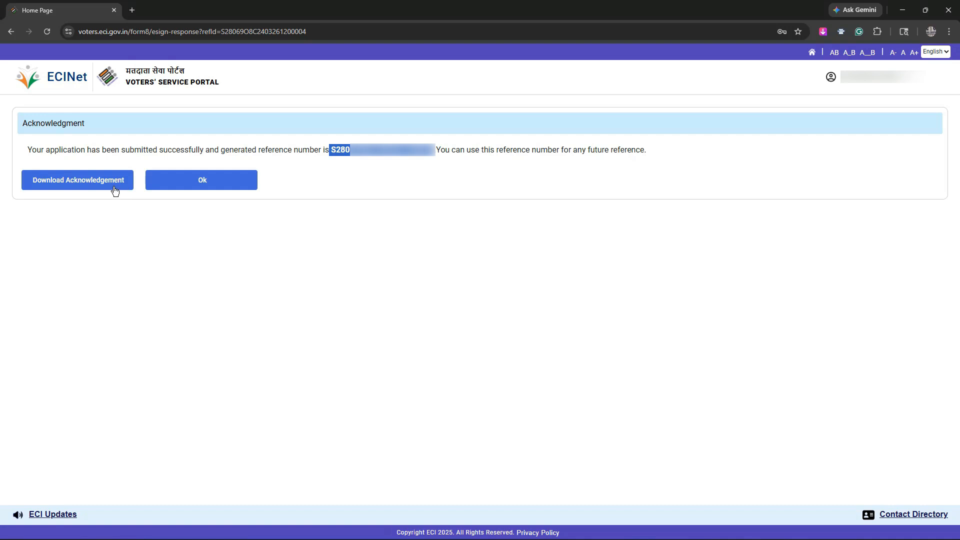
click(107, 221)
click(59, 185)
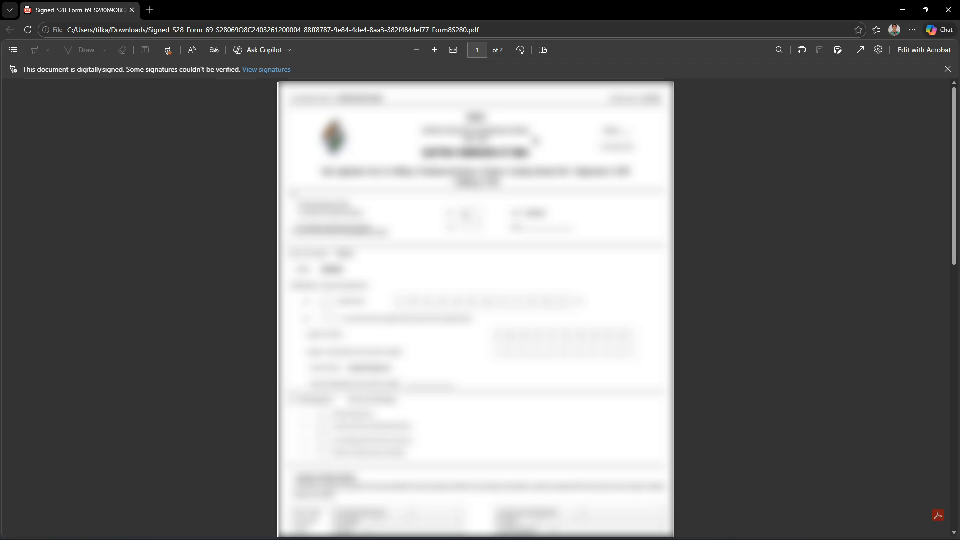
scroll(536, 141, down, 15)
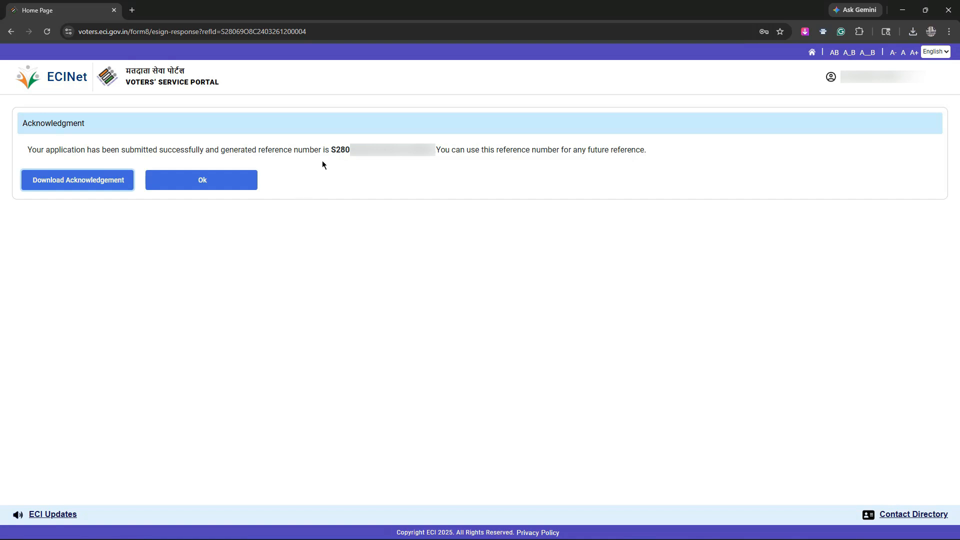
- Close the acknowledgment, open application status tracking, and look up the submitted application by its reference number
click(205, 184)
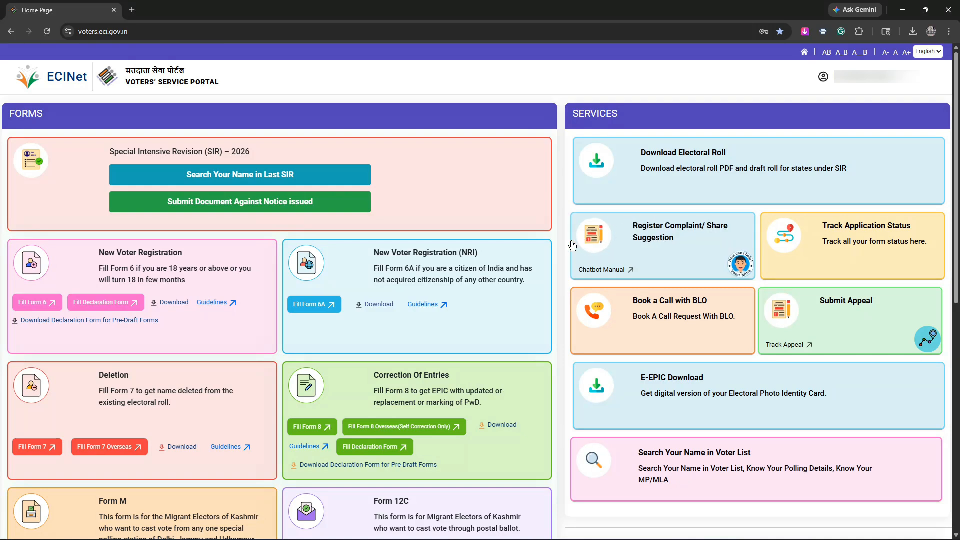
click(845, 243)
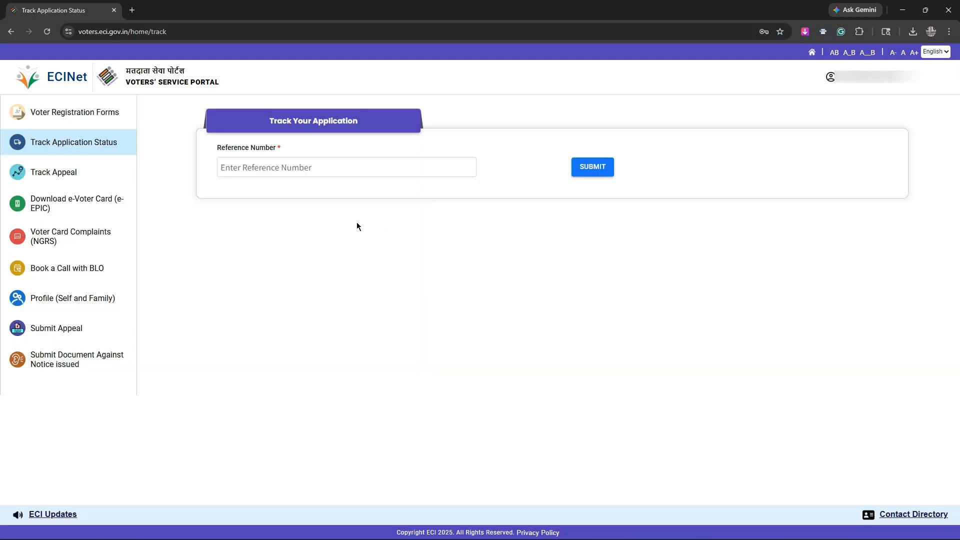
click(273, 167)
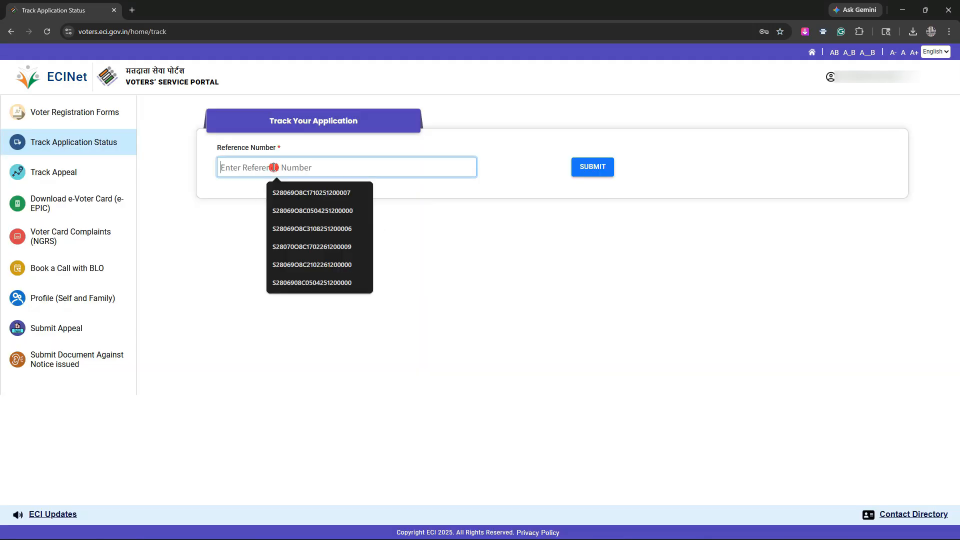
click(359, 187)
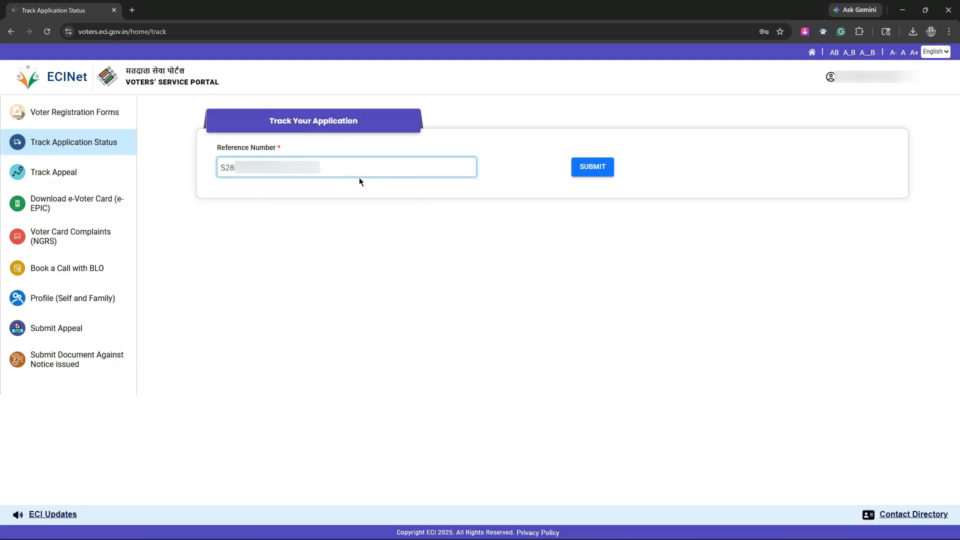
click(593, 175)
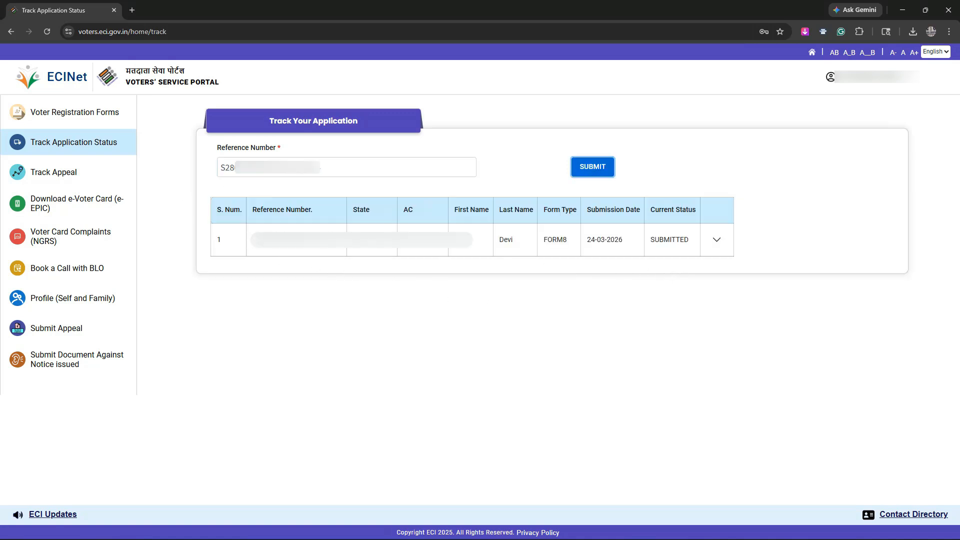
- Examine the tracked application's reference number, last name, form type, submission date and current status, and expand its status timeline
drag(251, 243, 344, 244)
click(403, 287)
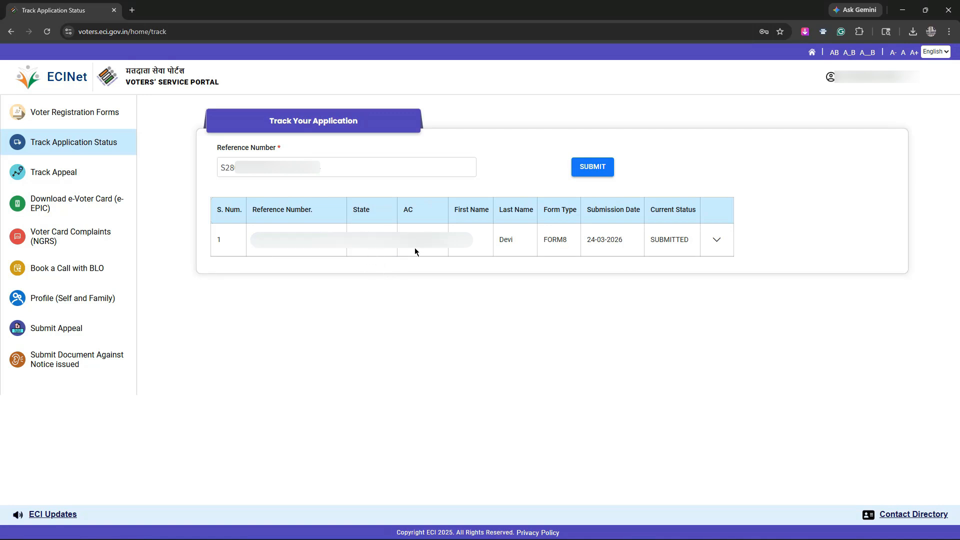
double_click(498, 239)
click(601, 290)
double_click(547, 241)
click(602, 253)
drag(586, 239, 624, 242)
click(660, 315)
triple_click(649, 215)
click(717, 243)
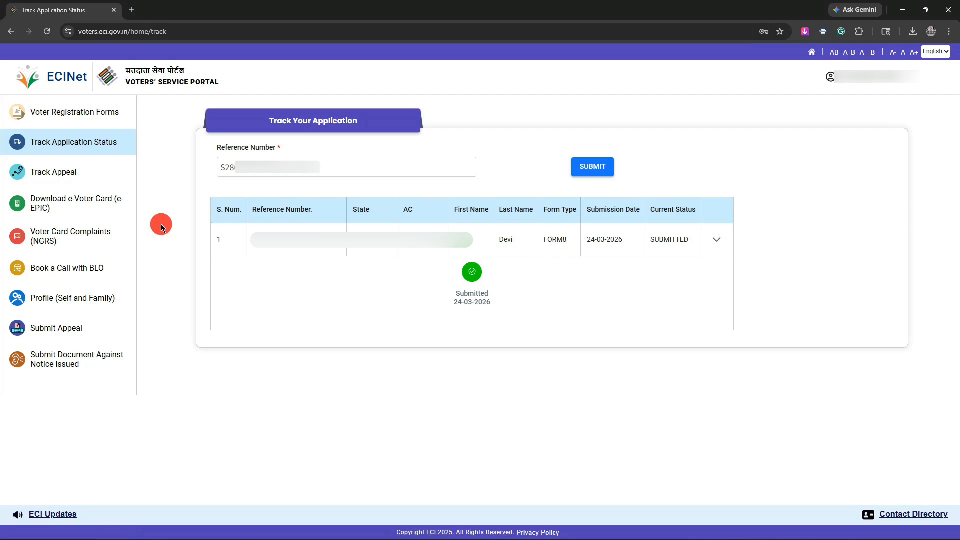
- Log out of the voter account and confirm the logout
click(860, 81)
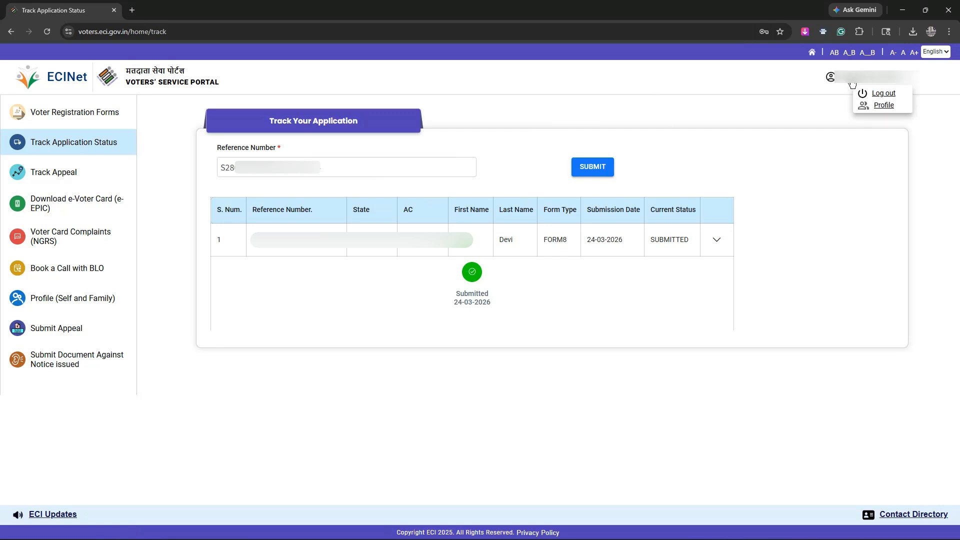
click(881, 93)
click(537, 310)
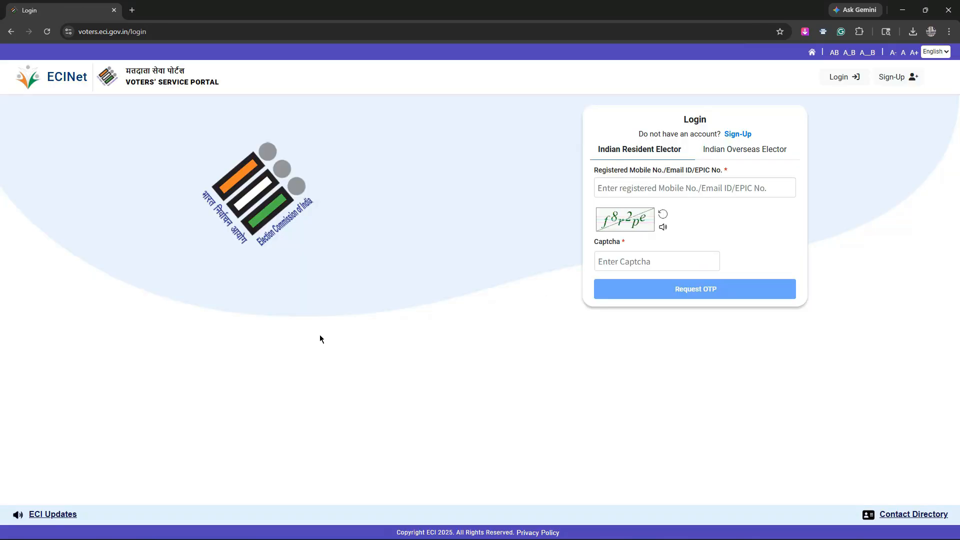